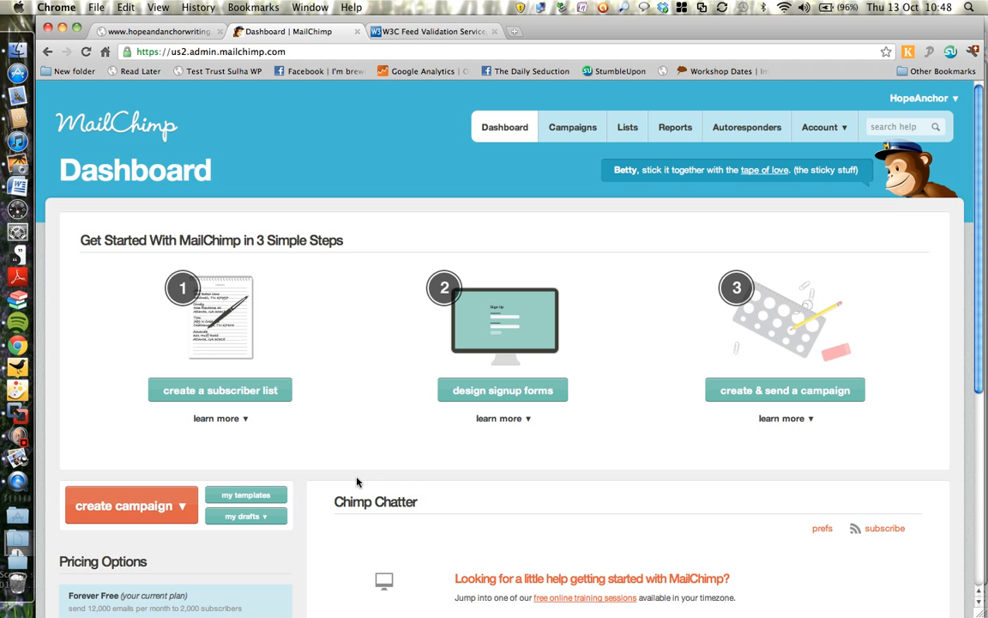
# Start a new template from scratch using the "1:2 columns" starter layout
pyautogui.click(269, 502)
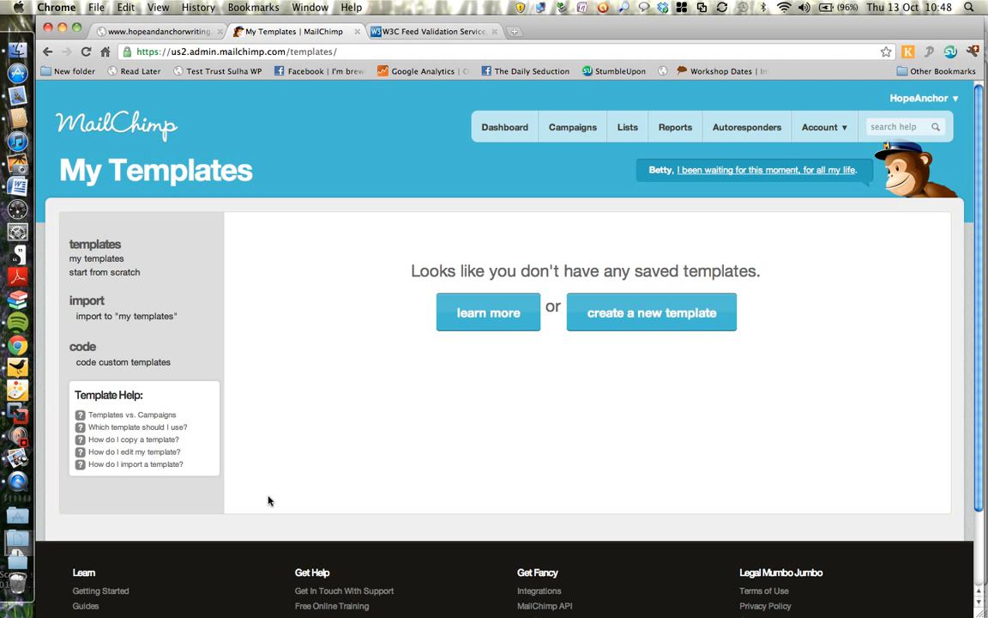
pyautogui.click(129, 273)
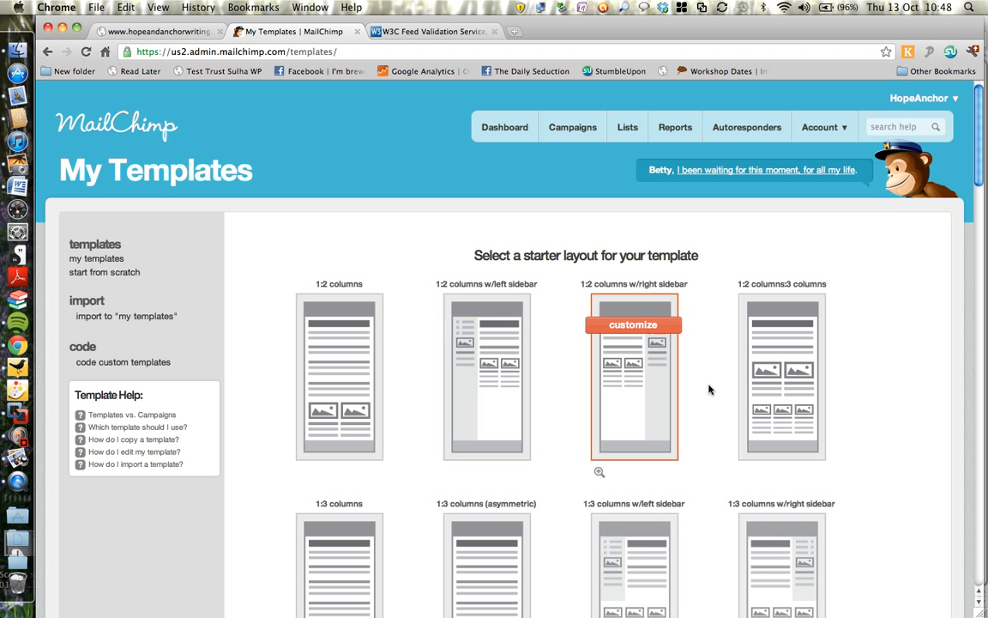
pyautogui.moveTo(304, 467)
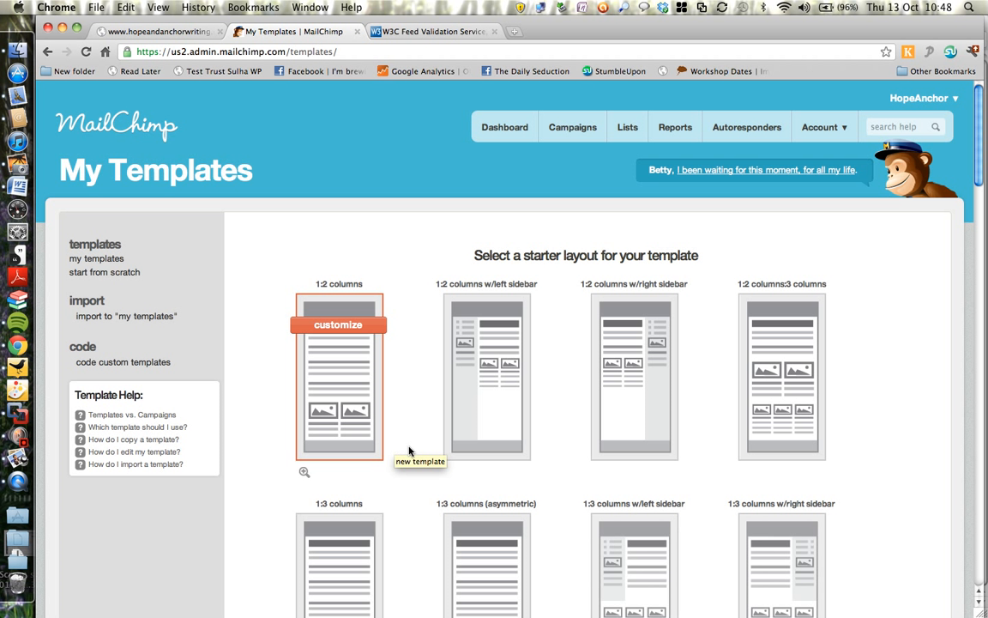
pyautogui.click(351, 330)
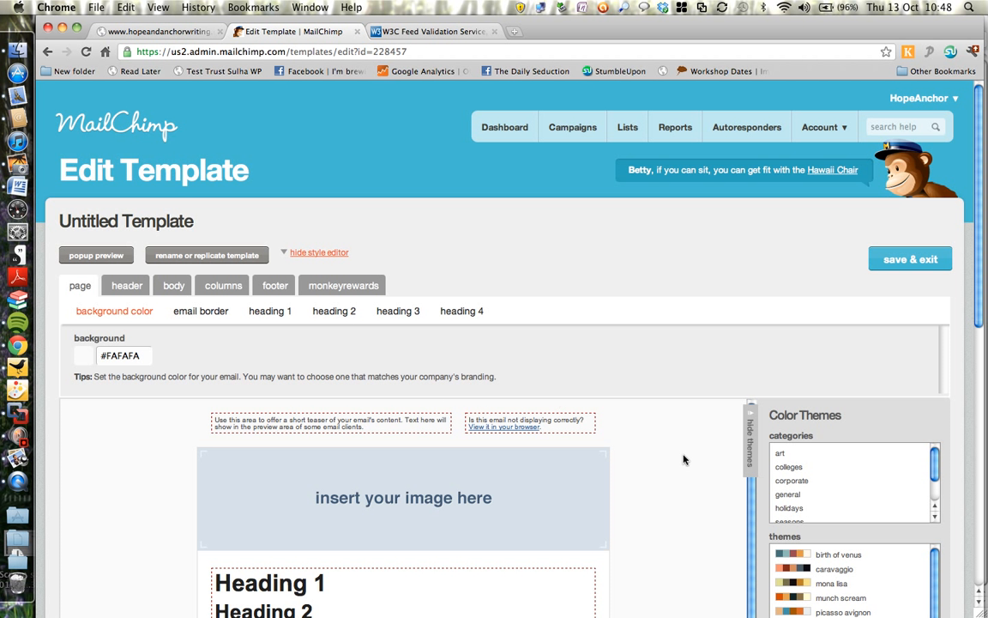
# Upload the orange Hope and Anchor banner JPG from the Desktop as the template's header image and save it
pyautogui.scroll(-2, 622, 447)
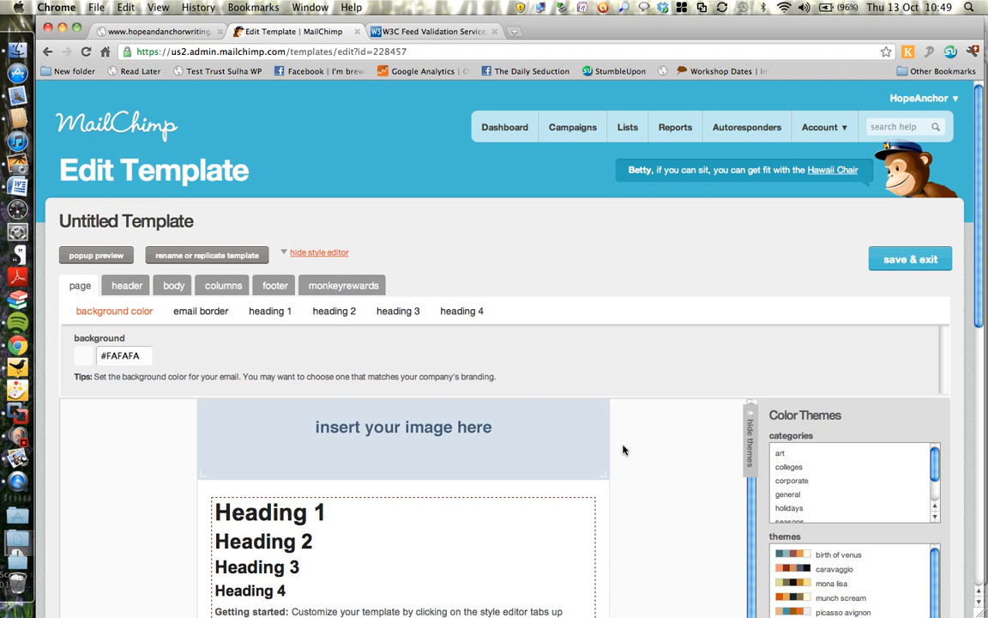
pyautogui.scroll(2, 622, 448)
pyautogui.moveTo(469, 497)
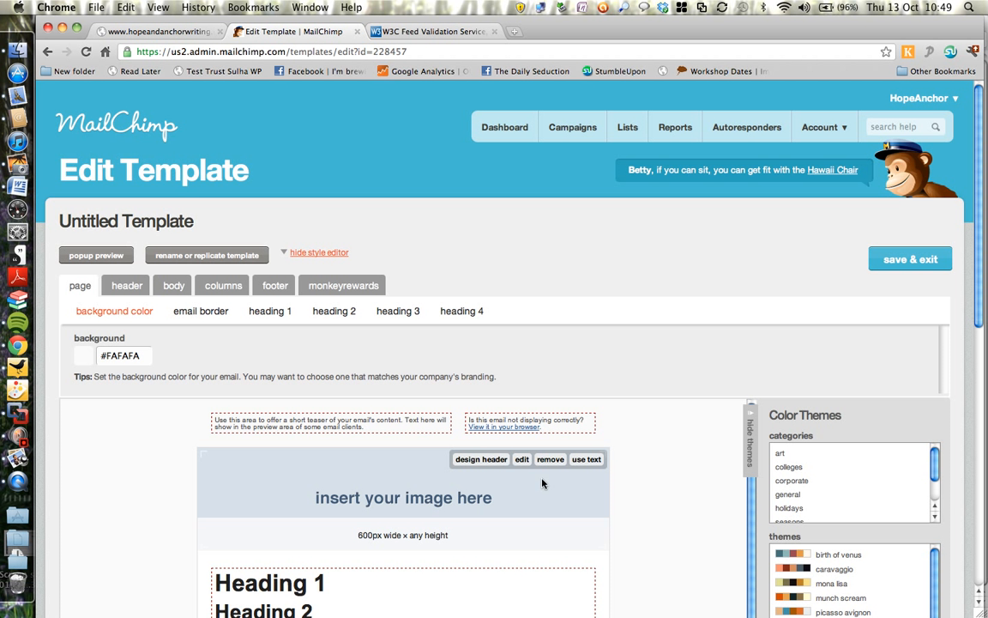
pyautogui.click(522, 459)
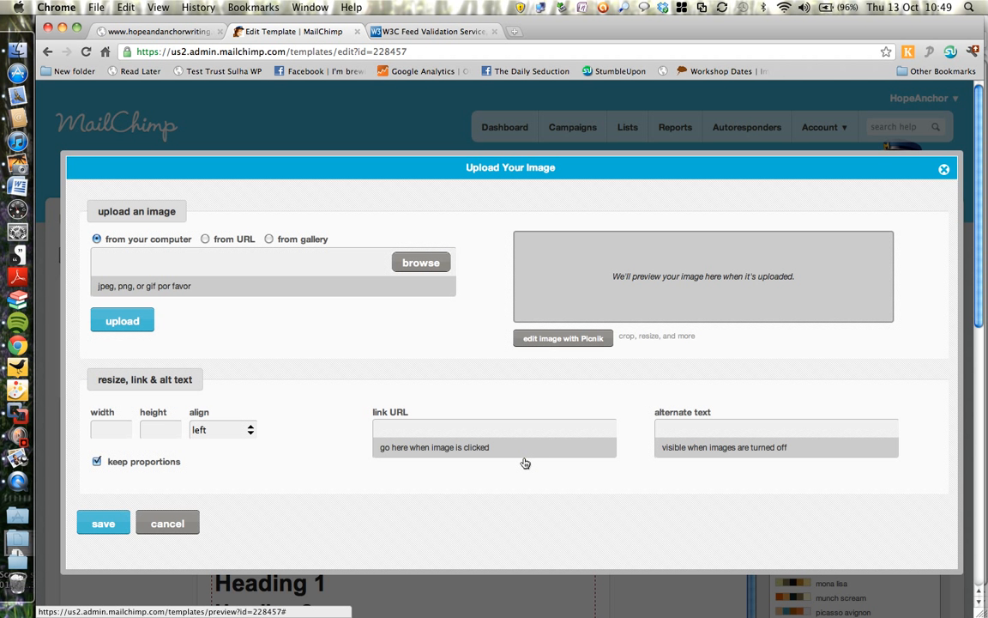
pyautogui.click(420, 263)
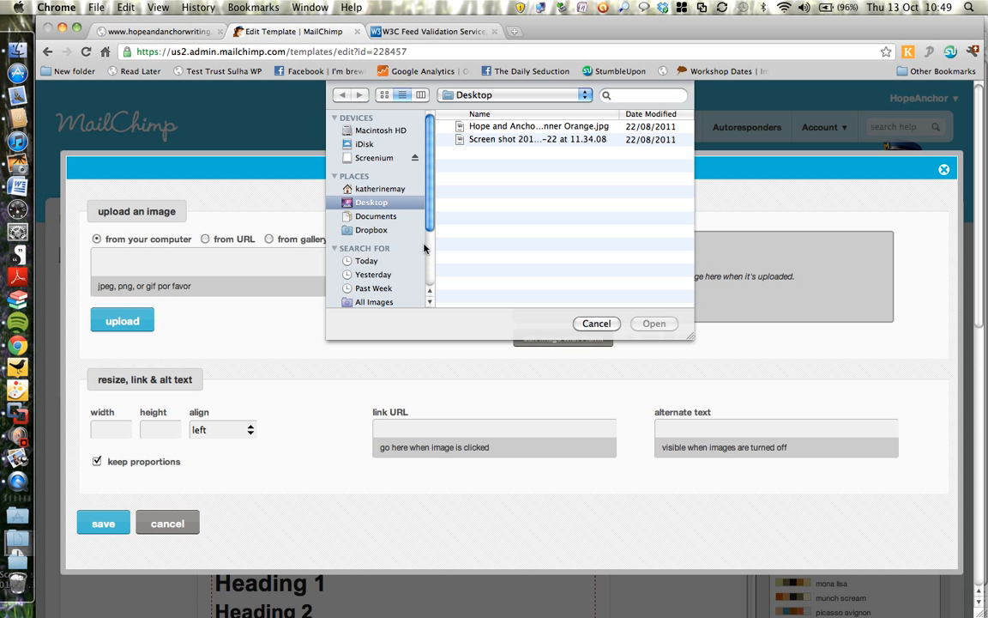
pyautogui.doubleClick(503, 126)
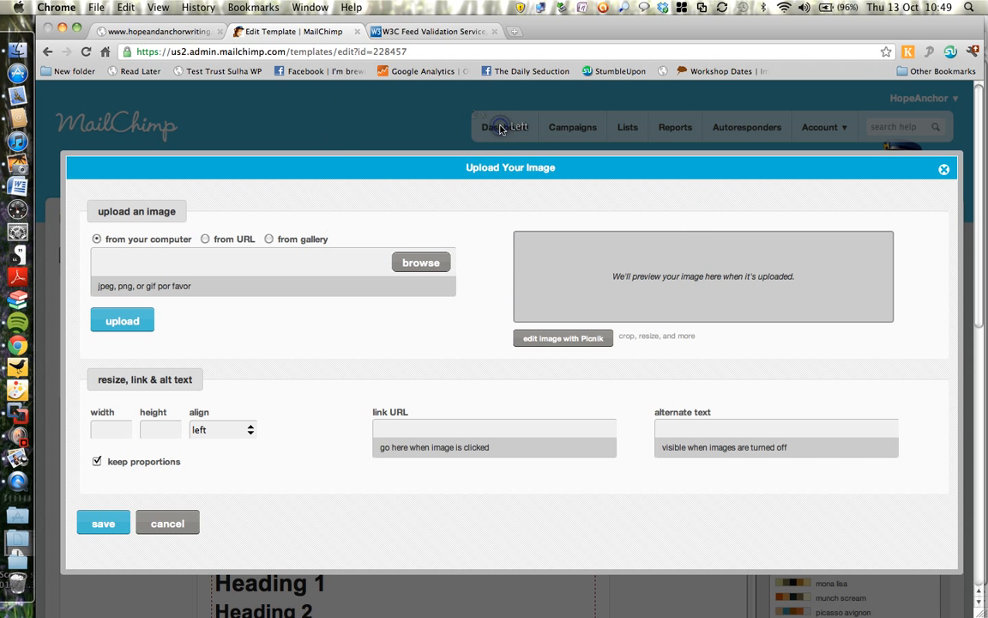
pyautogui.click(137, 321)
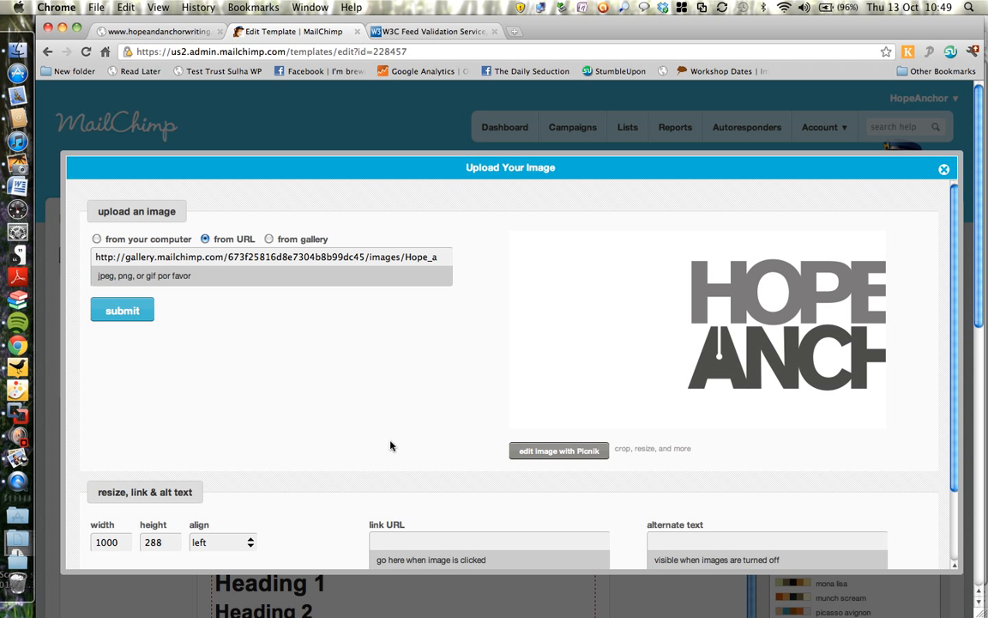
pyautogui.scroll(-3, 390, 444)
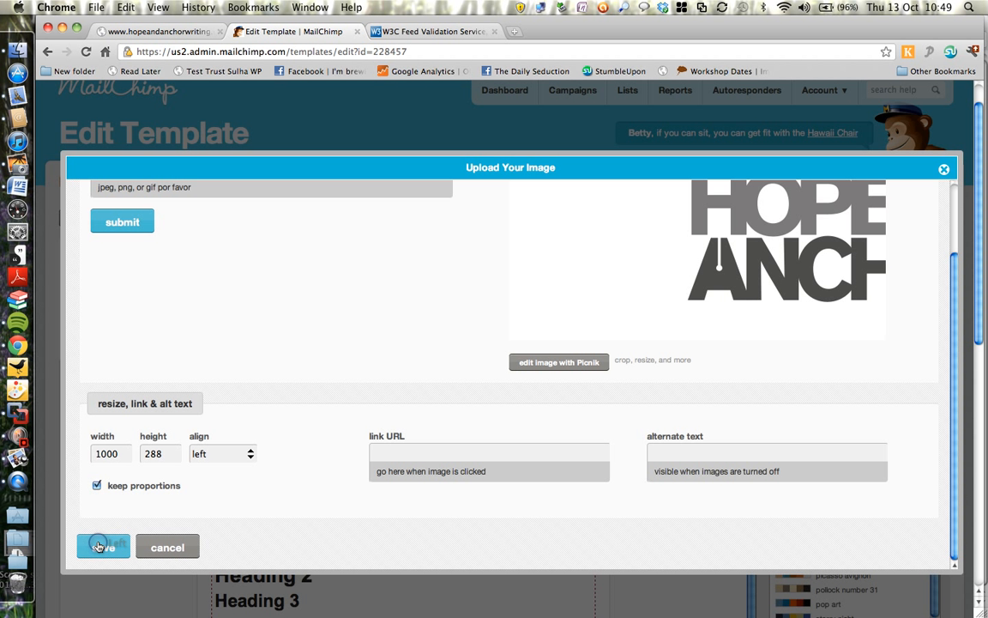
pyautogui.click(98, 547)
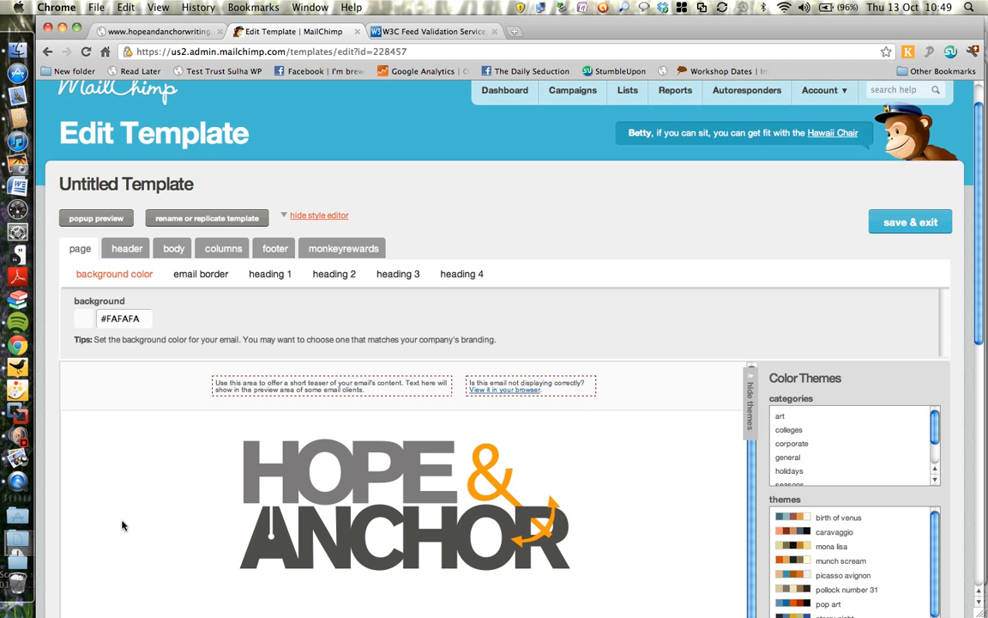
pyautogui.scroll(-3, 644, 472)
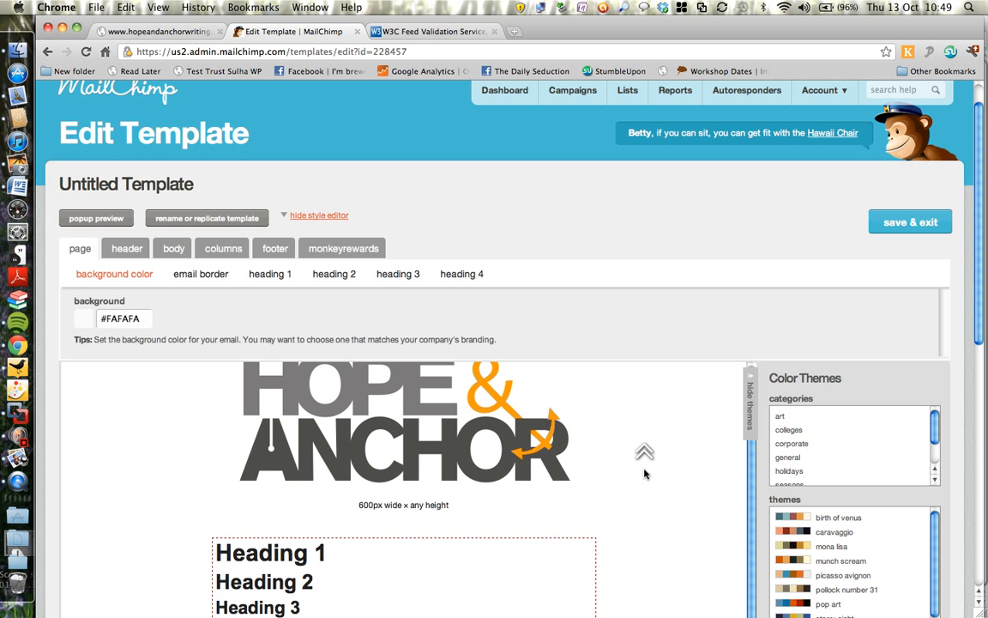
pyautogui.scroll(3, 644, 473)
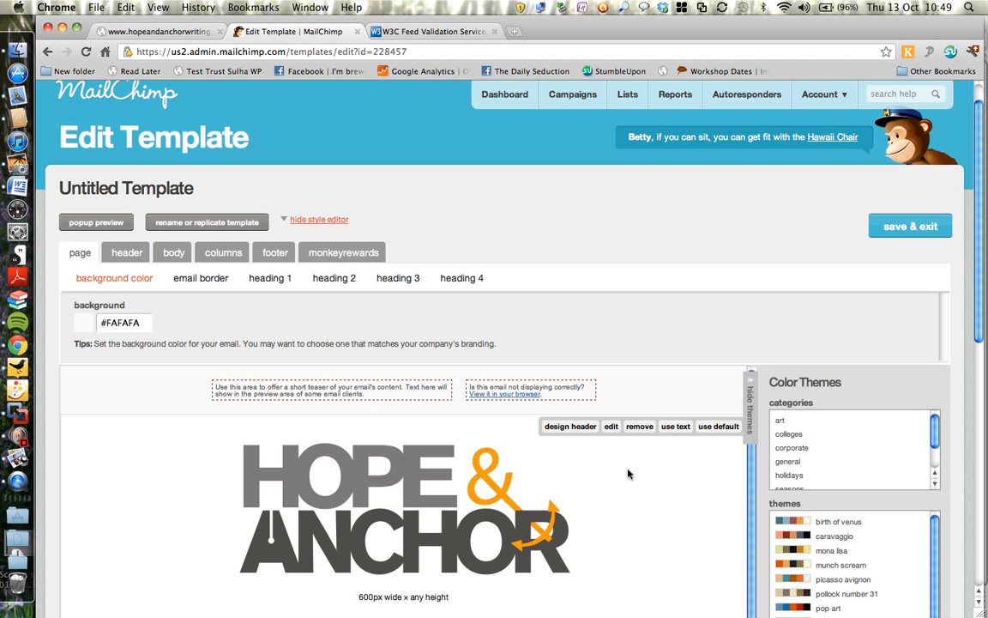
pyautogui.scroll(-2, 605, 531)
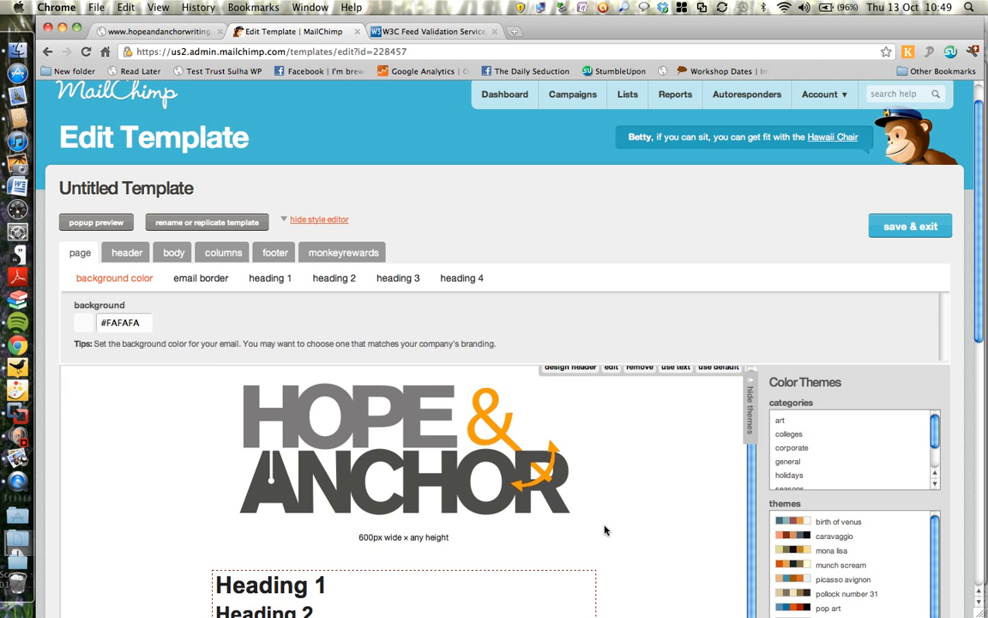
pyautogui.scroll(-10, 604, 530)
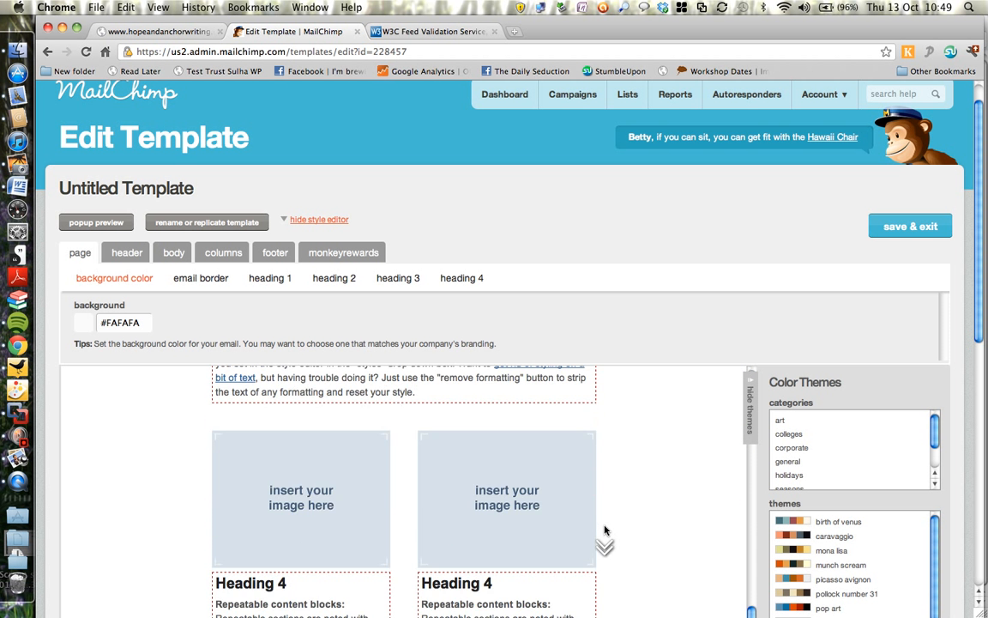
pyautogui.scroll(-6, 605, 530)
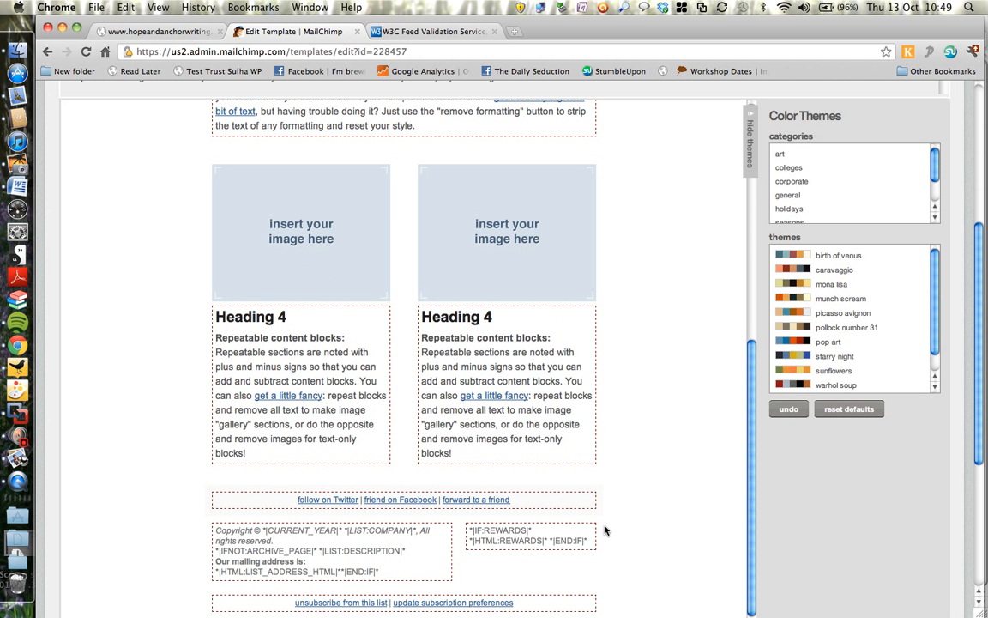
pyautogui.scroll(-4, 604, 530)
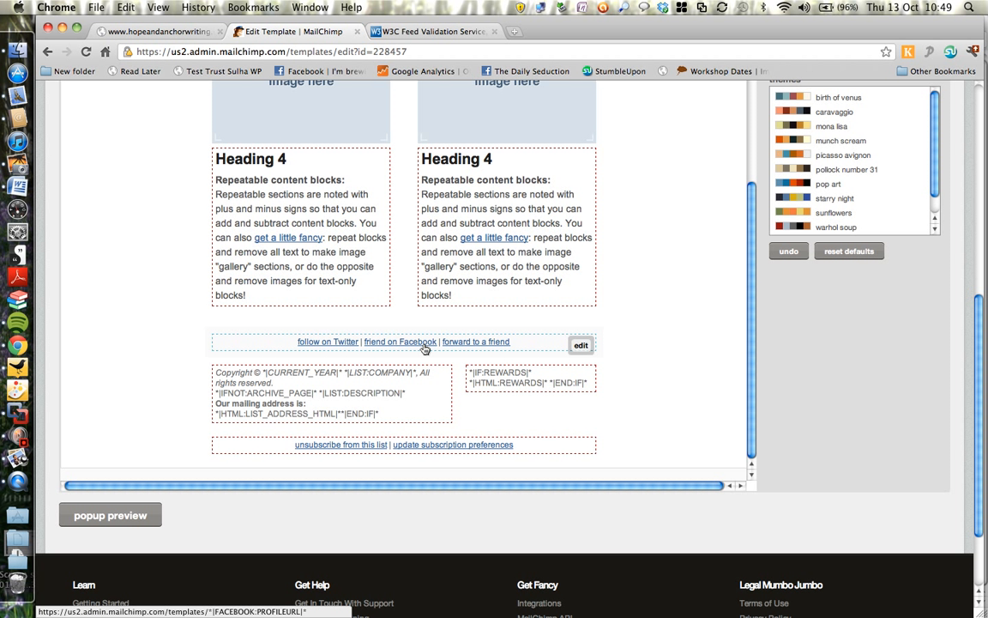
pyautogui.click(579, 347)
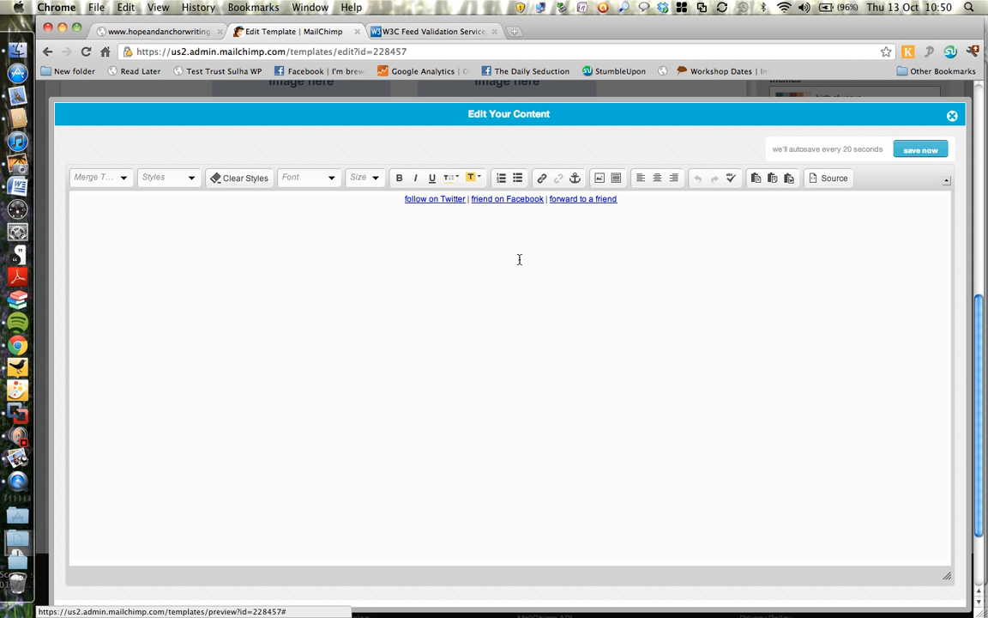
pyautogui.moveTo(466, 198); pyautogui.dragTo(404, 200)
pyautogui.click(458, 199)
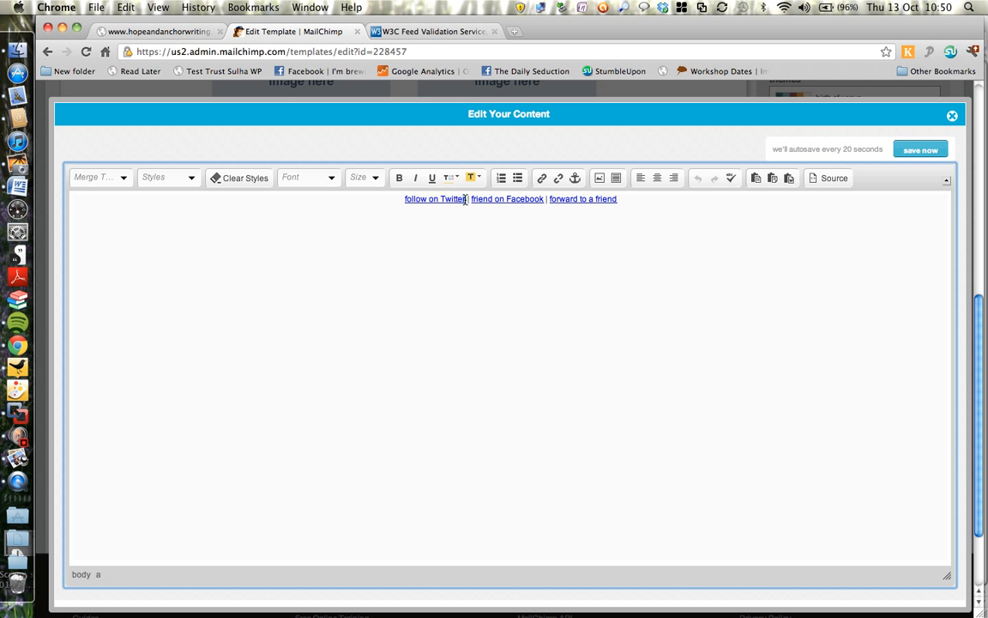
pyautogui.moveTo(466, 198); pyautogui.dragTo(417, 200)
pyautogui.click(543, 180)
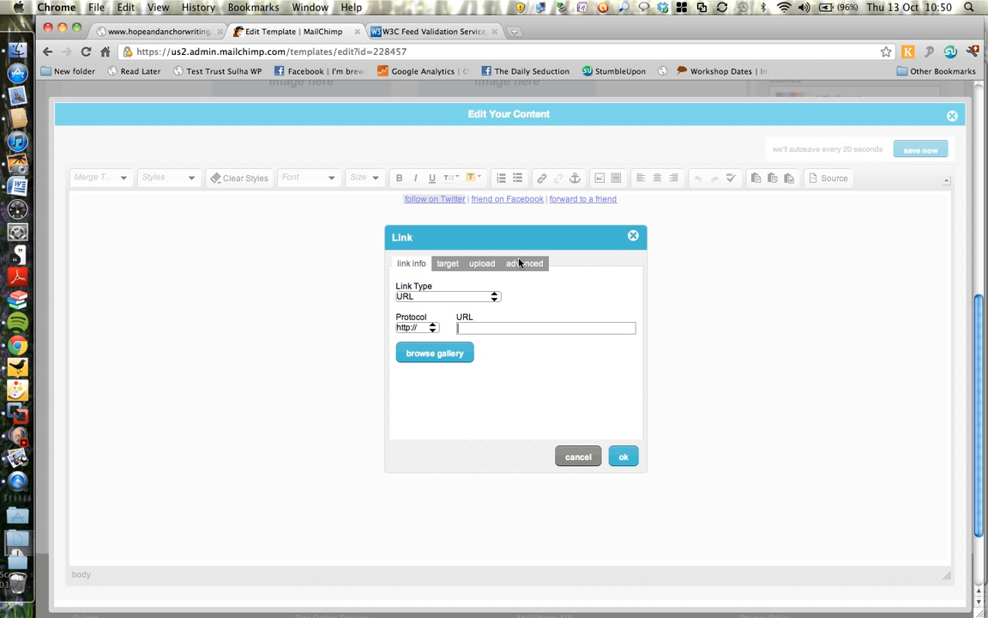
pyautogui.write('TWITTER.COM/HOPEAN')
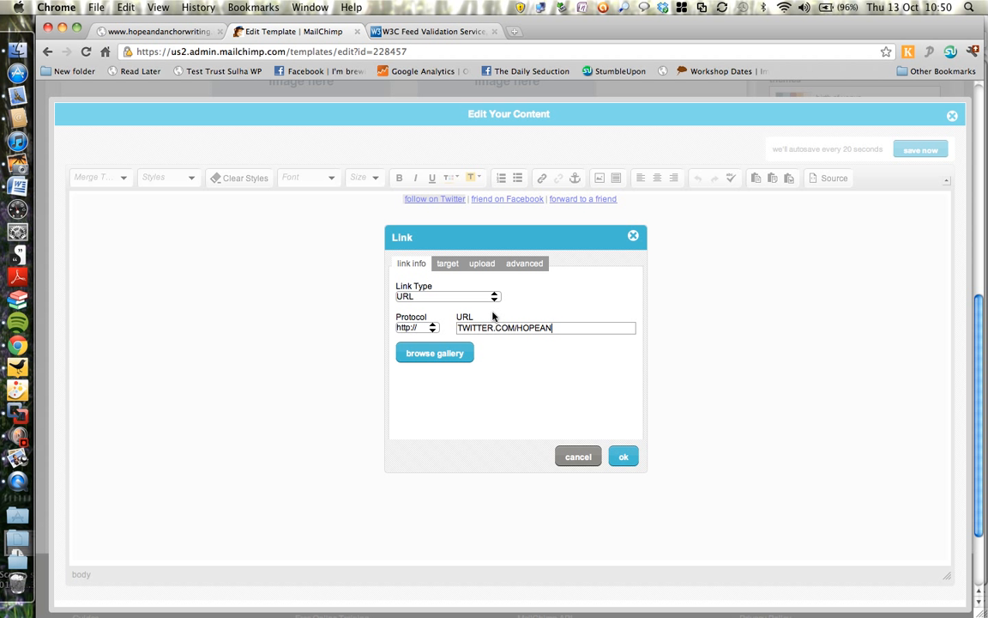
pyautogui.write('CHORWRITE')
pyautogui.click(624, 454)
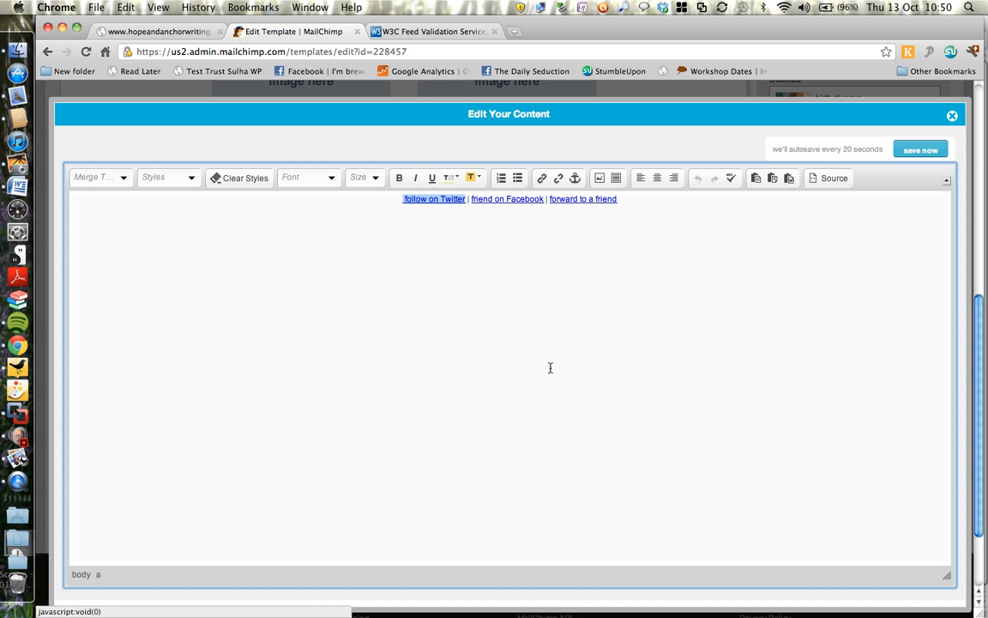
# Delete the "friend on Facebook" link and its extra separator from the social bar, and save the content
pyautogui.click(543, 200)
pyautogui.moveTo(542, 200); pyautogui.dragTo(469, 199)
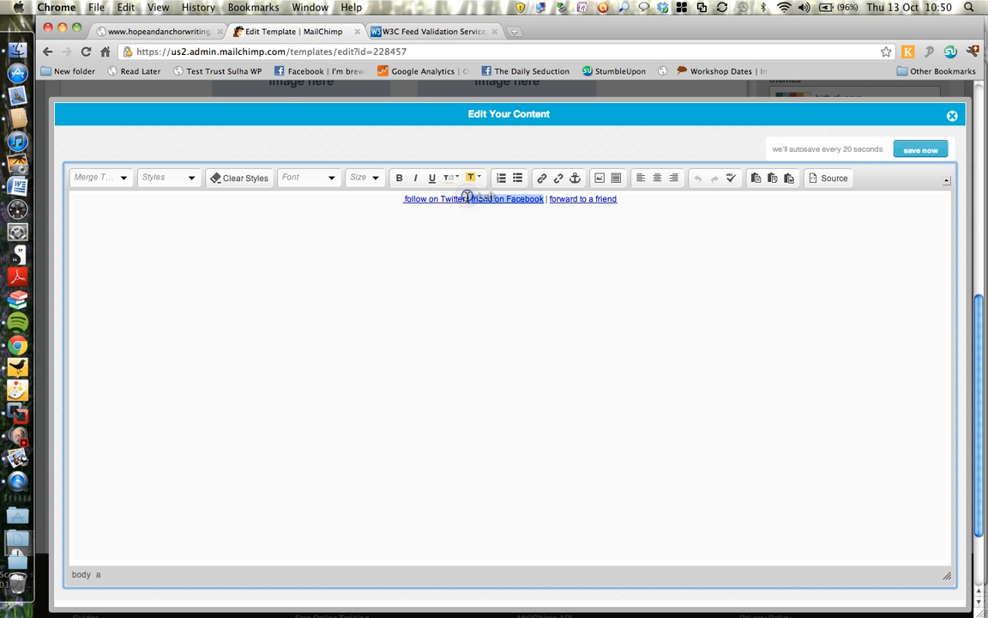
pyautogui.press('BackSpace')
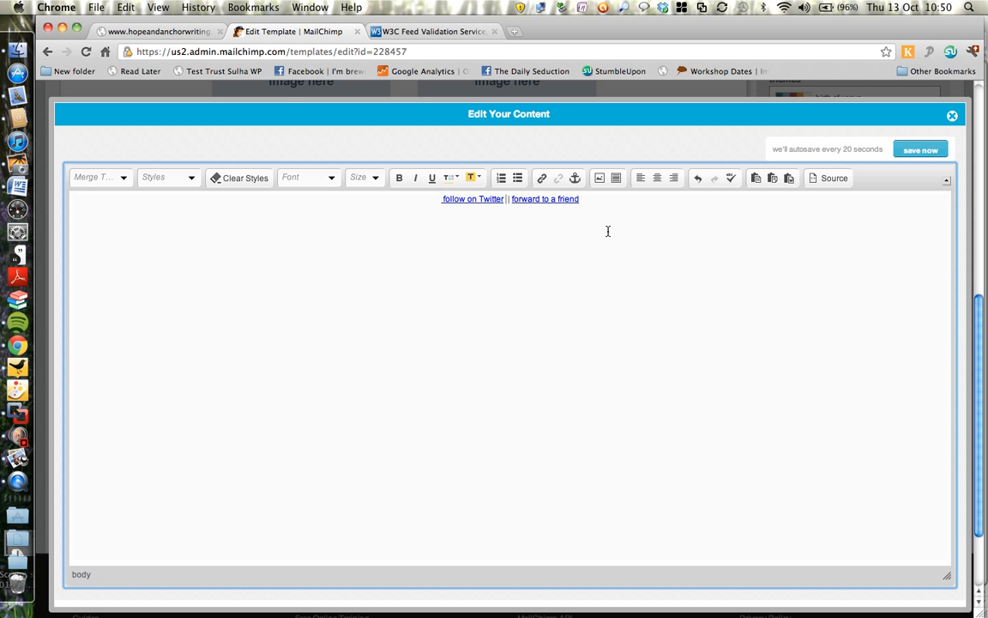
pyautogui.press('BackSpace')
pyautogui.click(927, 151)
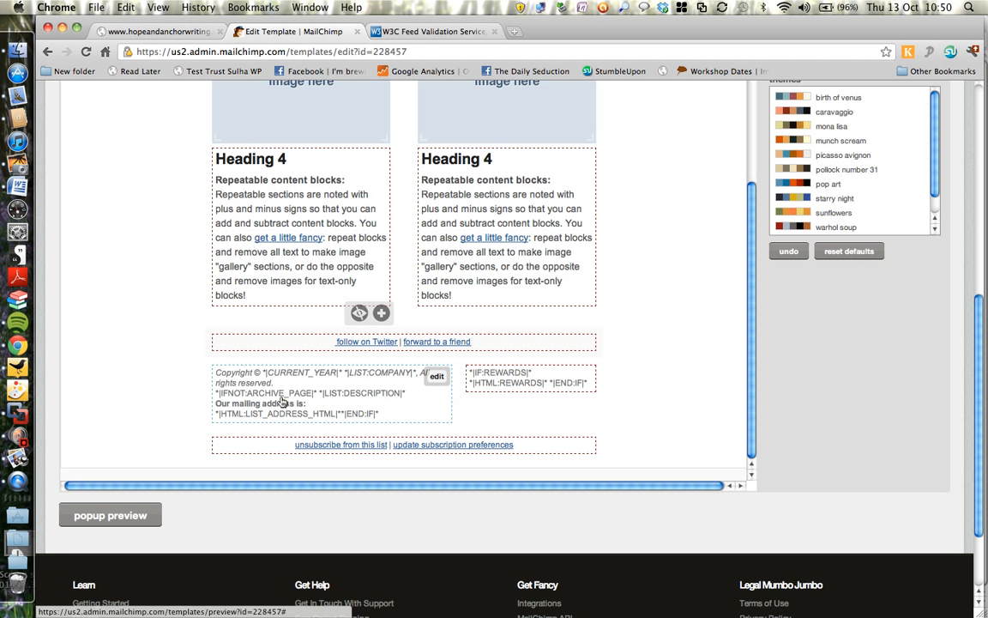
# Delete the "Our mailing address is:" line and the address merge tags below it from the footer's copyright block, and save
pyautogui.click(438, 376)
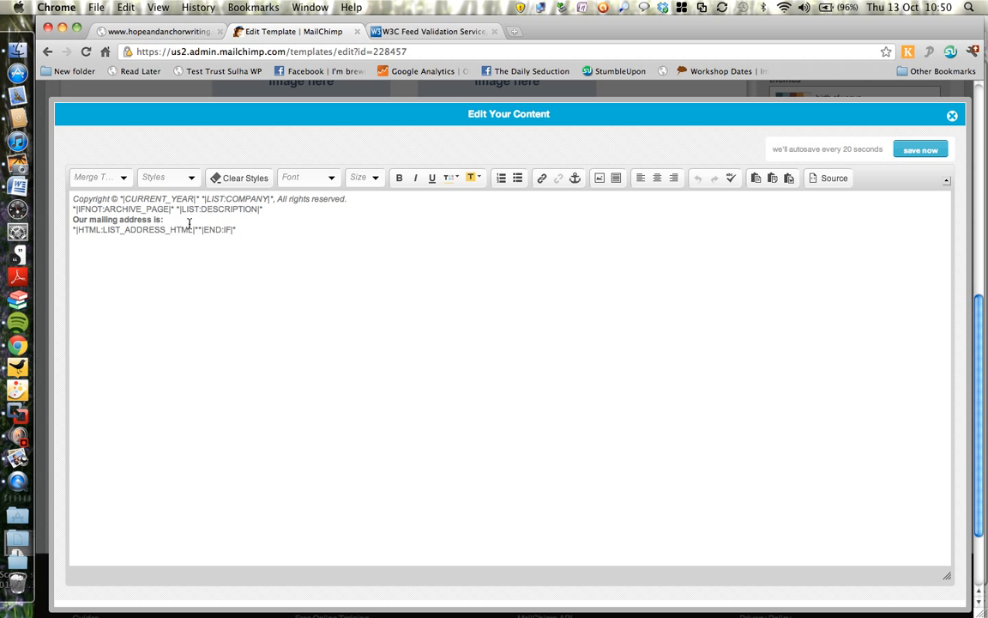
pyautogui.click(247, 230)
pyautogui.keyDown('shift'); pyautogui.click(72, 220); pyautogui.keyUp('shift')
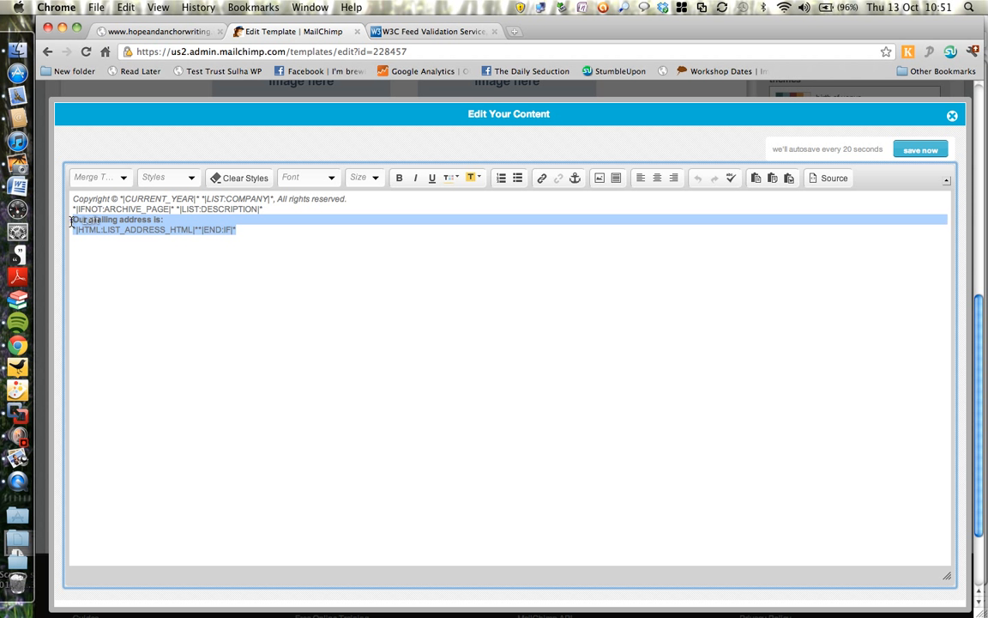
pyautogui.press('BackSpace')
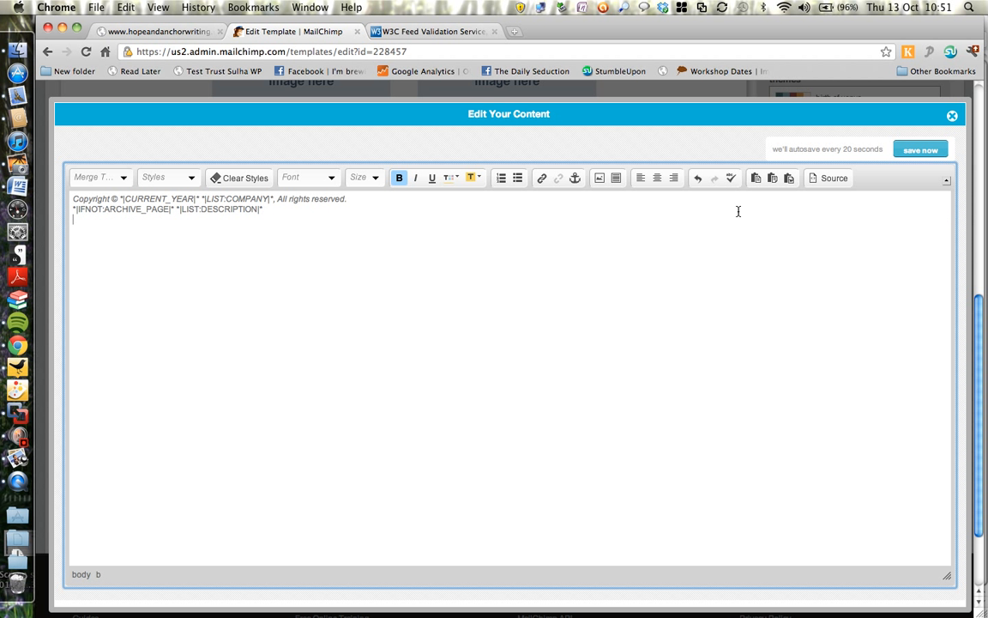
pyautogui.click(942, 148)
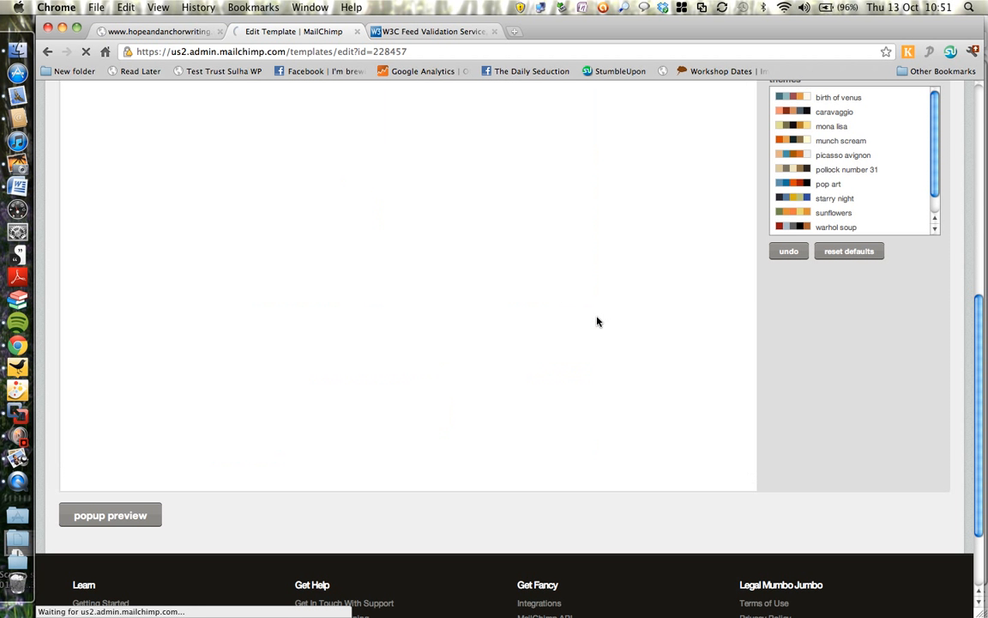
# Preview the template in an enlarged popup window, review it from header to footer, and close the preview
pyautogui.click(130, 515)
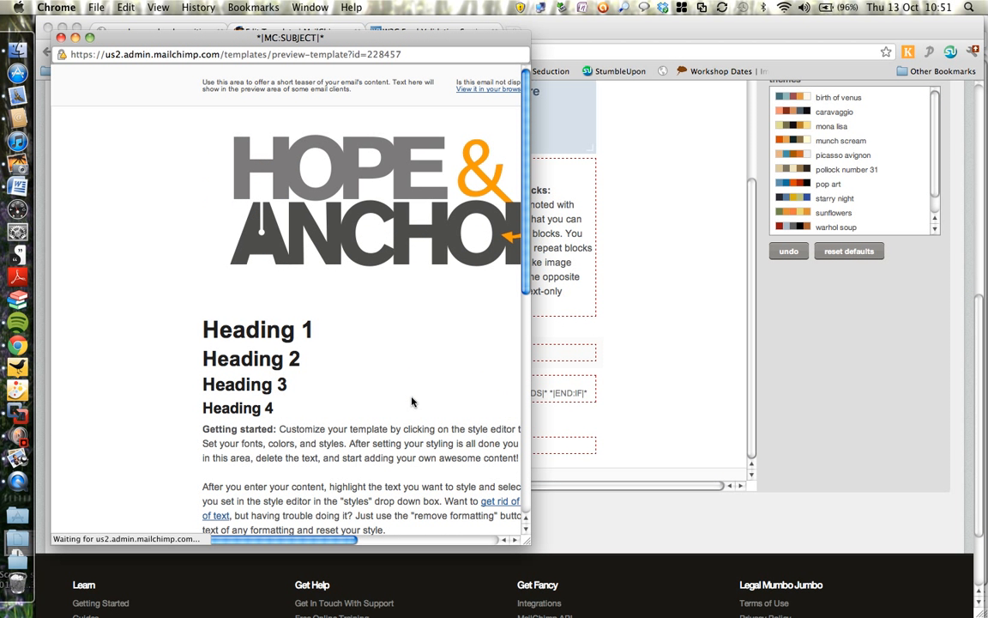
pyautogui.moveTo(527, 538); pyautogui.dragTo(806, 549)
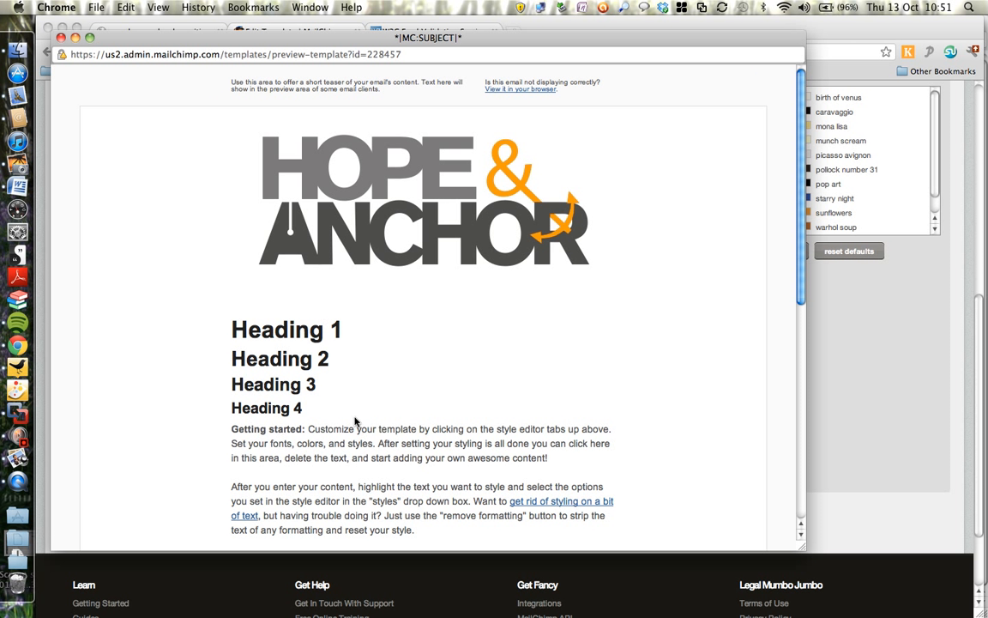
pyautogui.scroll(-10, 390, 366)
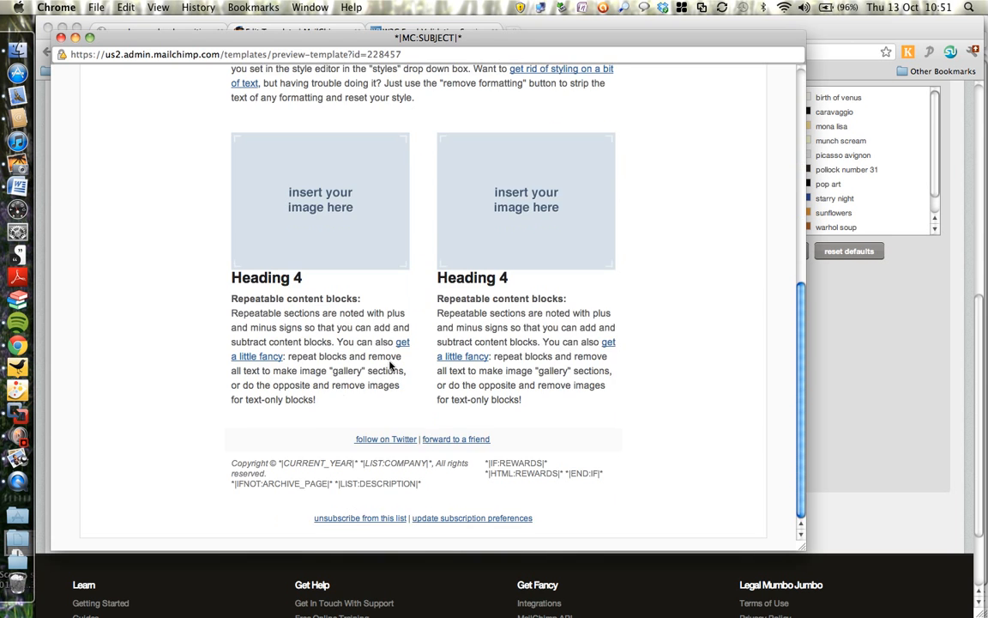
pyautogui.scroll(10, 389, 366)
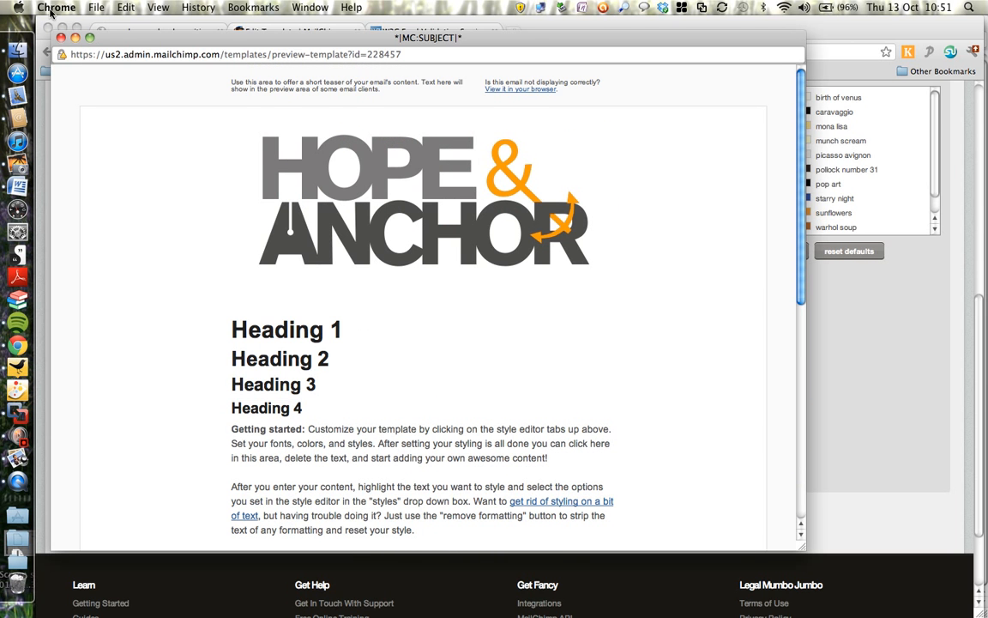
pyautogui.click(60, 37)
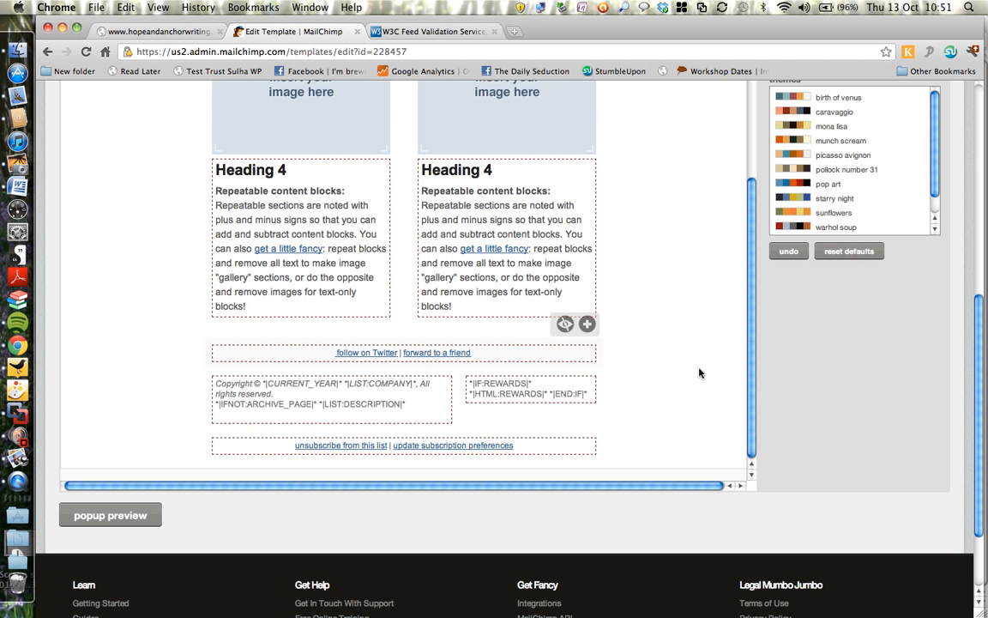
# Save the edited template to My Templates under the name "Hope & Anchor Header" and exit the template editor
pyautogui.scroll(5, 629, 329)
pyautogui.scroll(8, 885, 425)
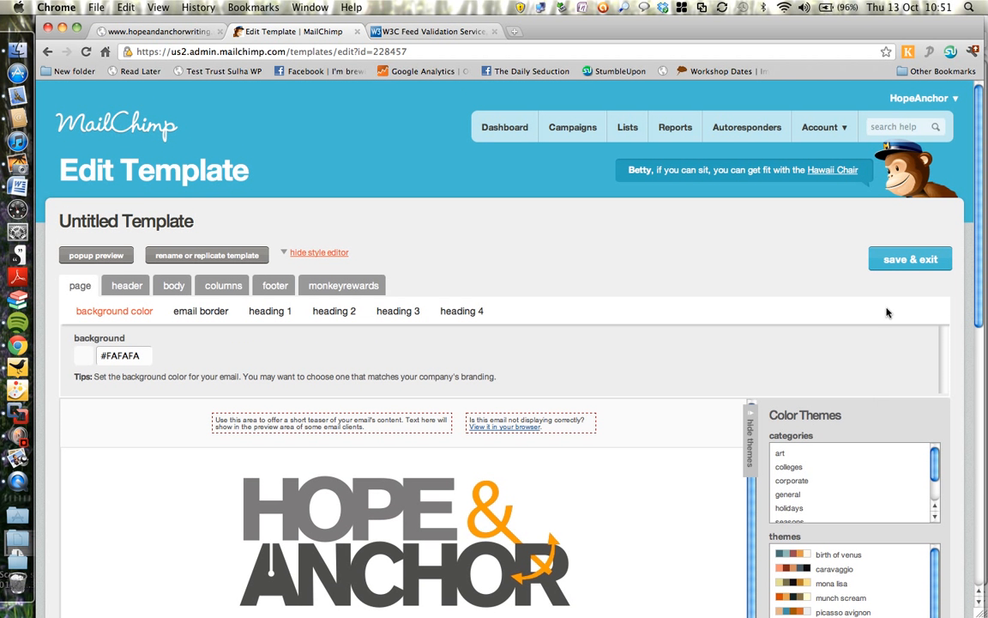
pyautogui.click(908, 259)
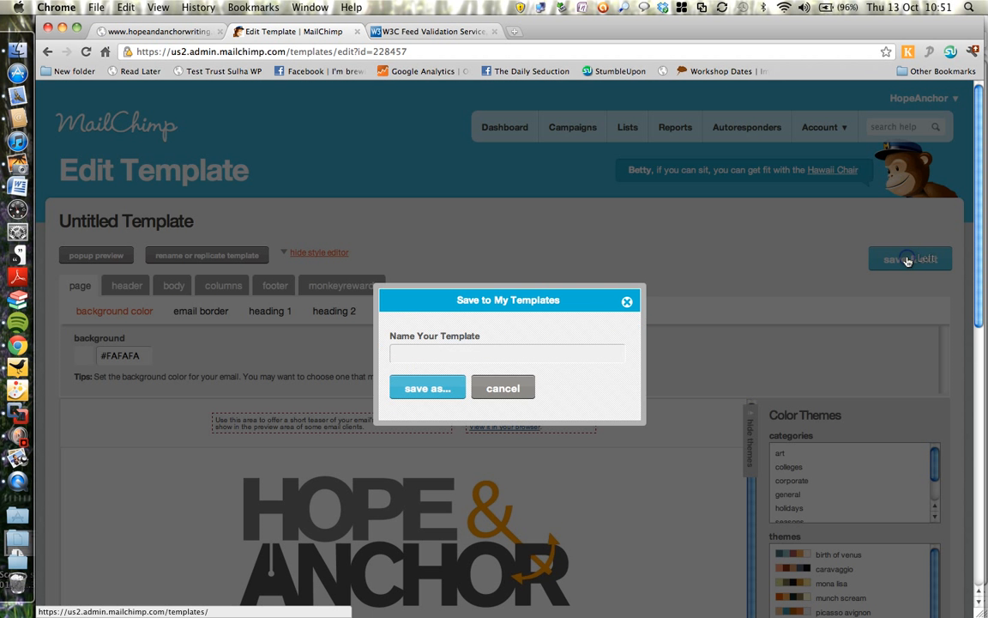
pyautogui.click(399, 353)
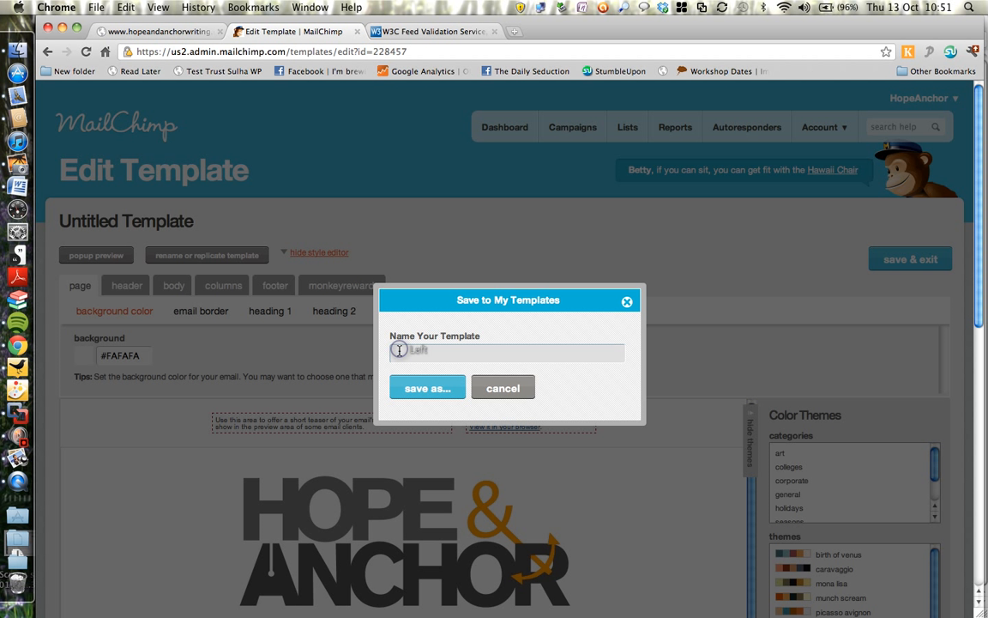
pyautogui.write('Hope & Anchor Head')
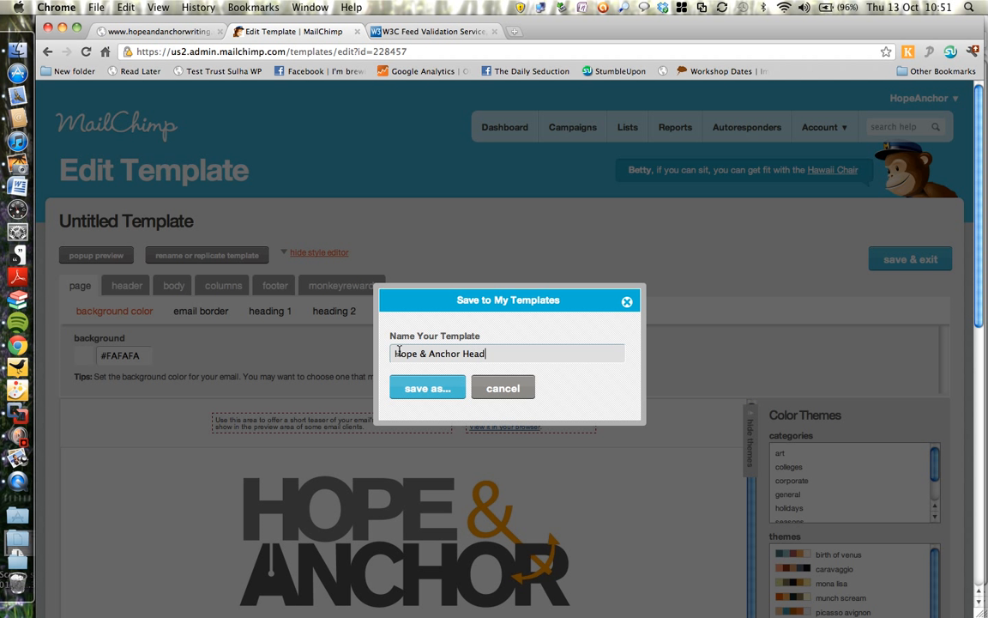
pyautogui.write('er')
pyautogui.click(425, 388)
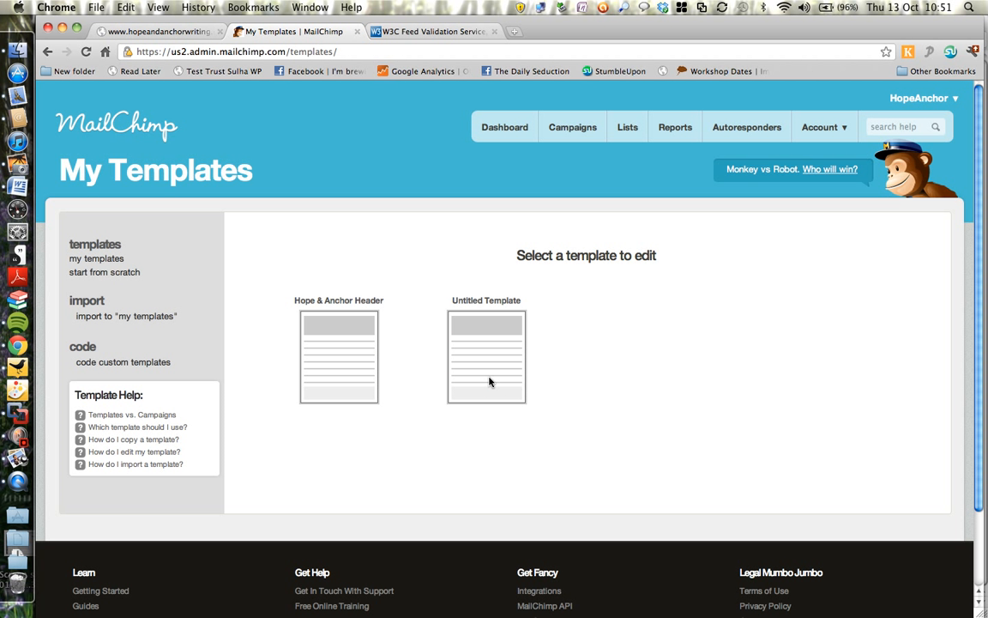
# Return to the dashboard from My Templates and create a new RSS-driven campaign
pyautogui.moveTo(331, 379)
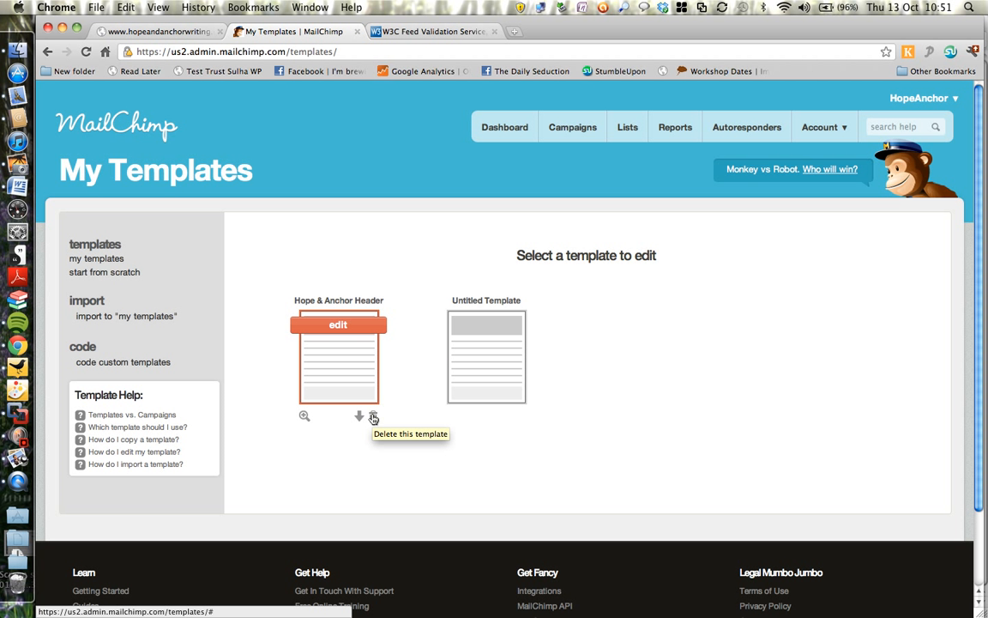
pyautogui.click(489, 128)
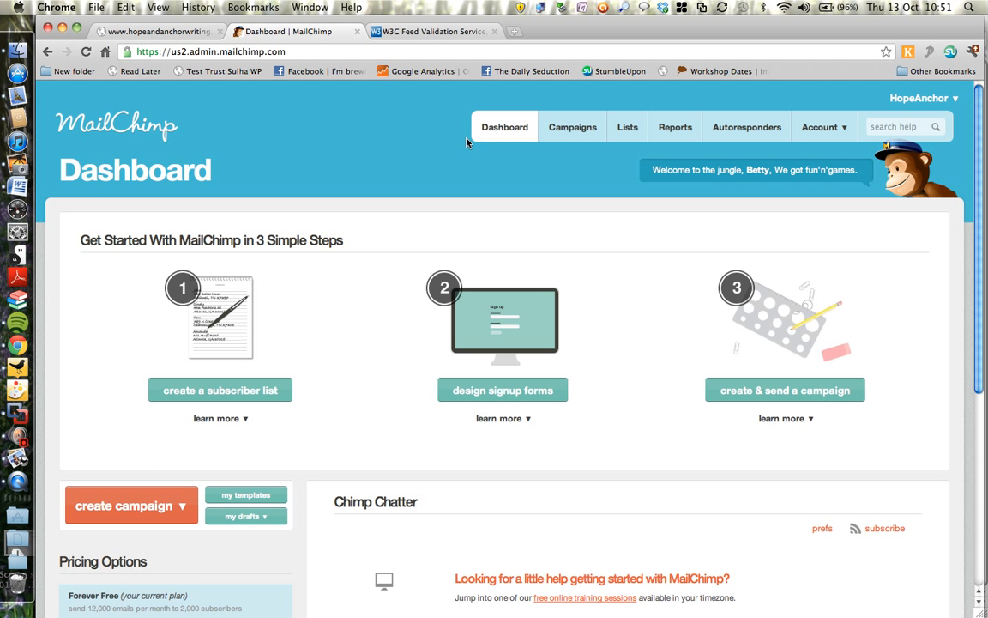
pyautogui.moveTo(152, 505)
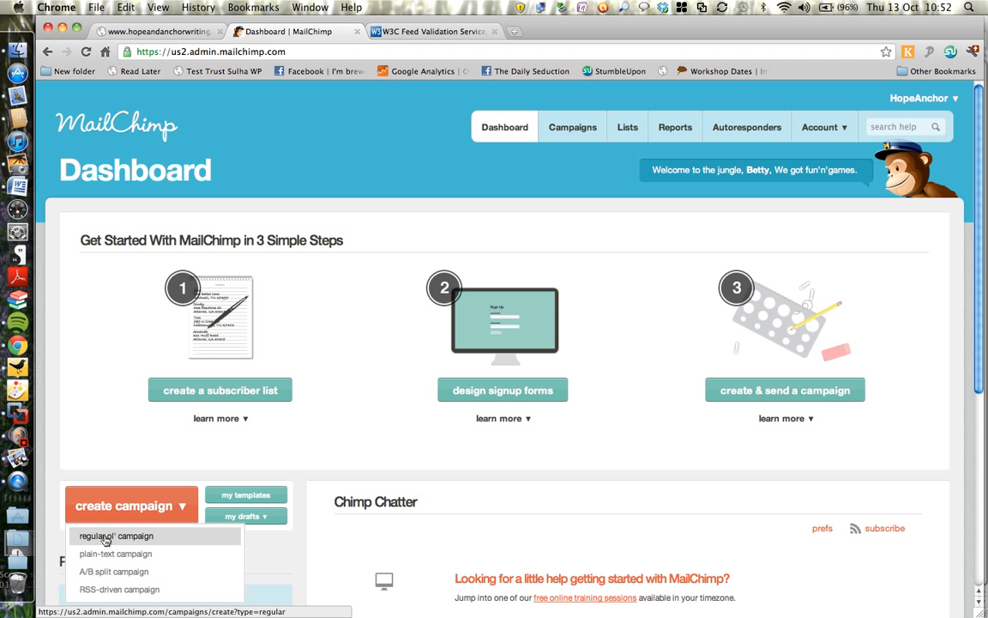
pyautogui.click(107, 590)
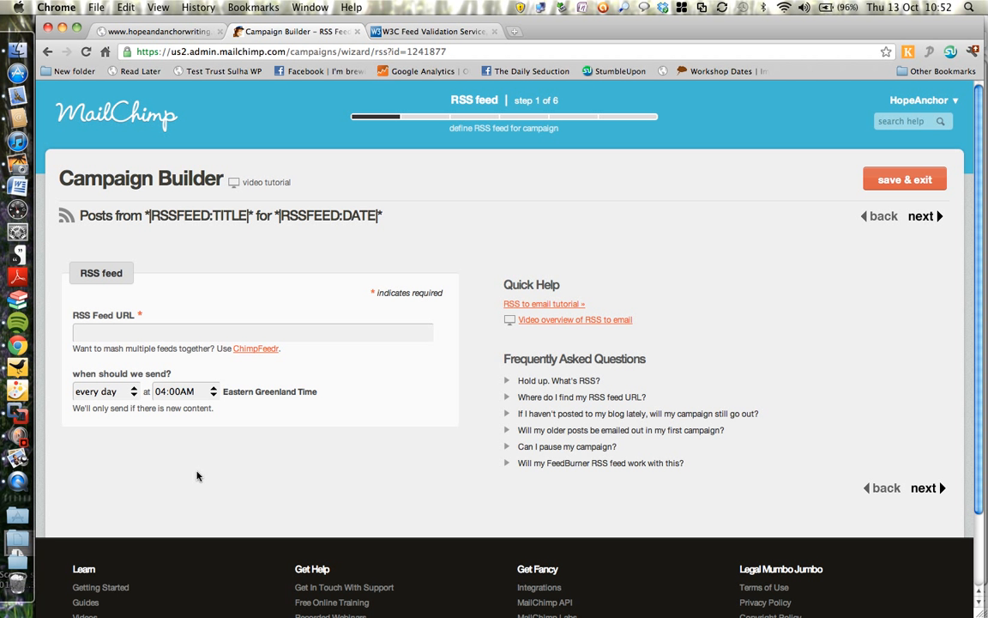
pyautogui.click(191, 34)
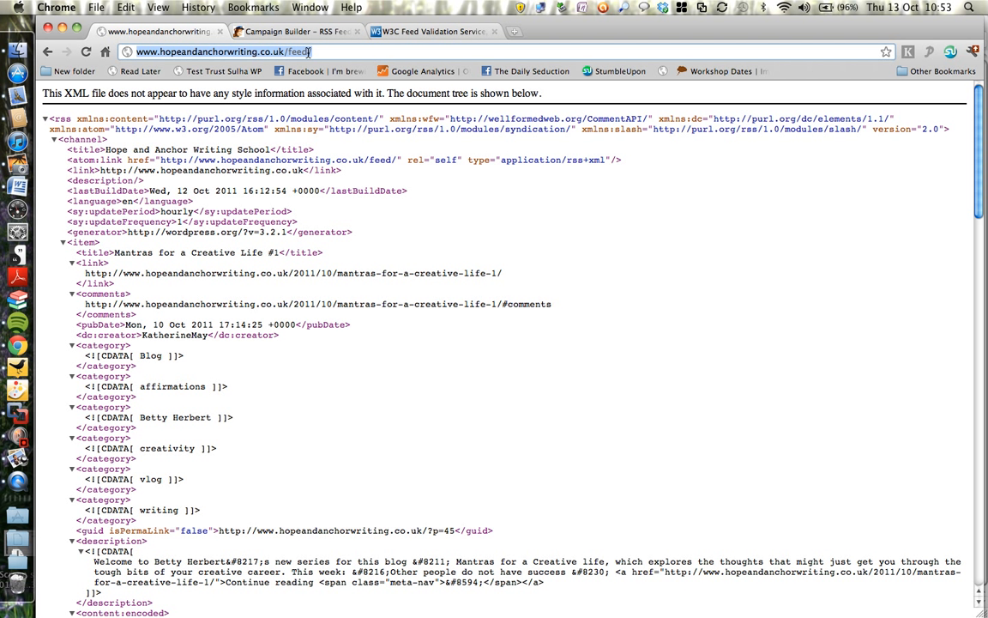
pyautogui.press('super+c')
pyautogui.click(375, 31)
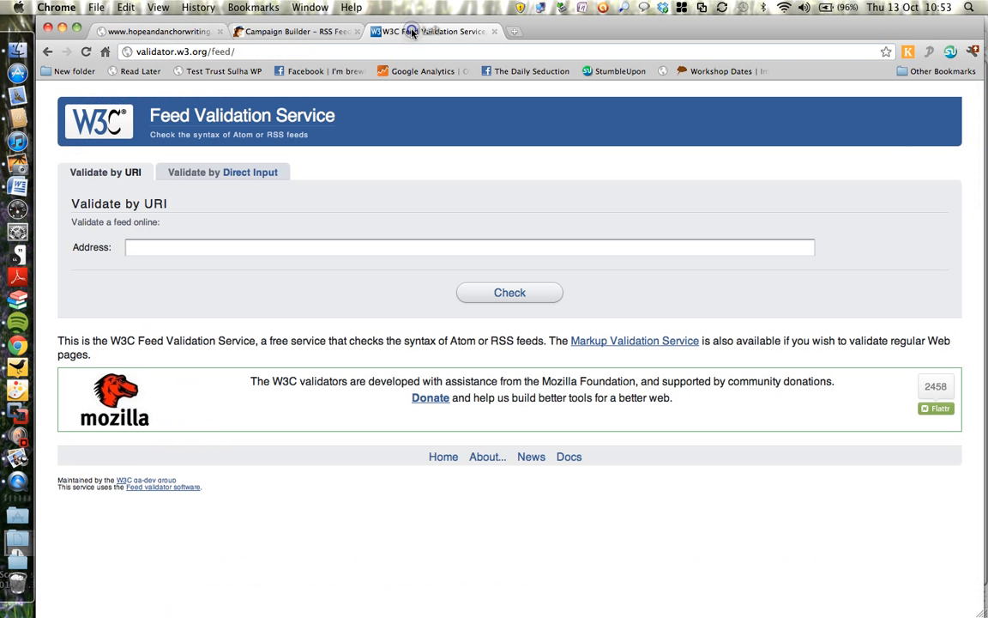
pyautogui.click(150, 246)
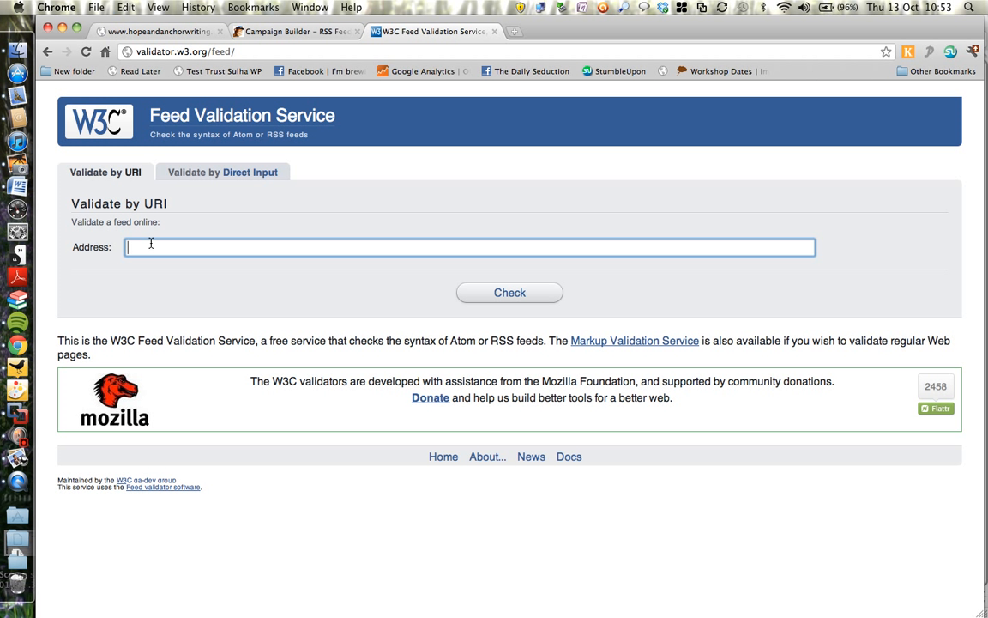
pyautogui.press('super+v')
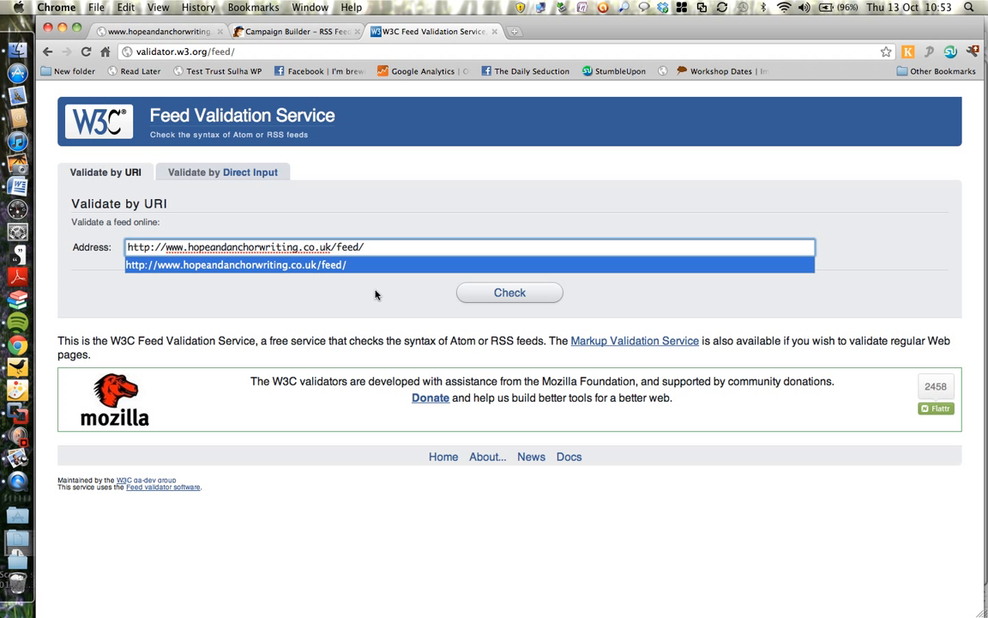
pyautogui.click(481, 298)
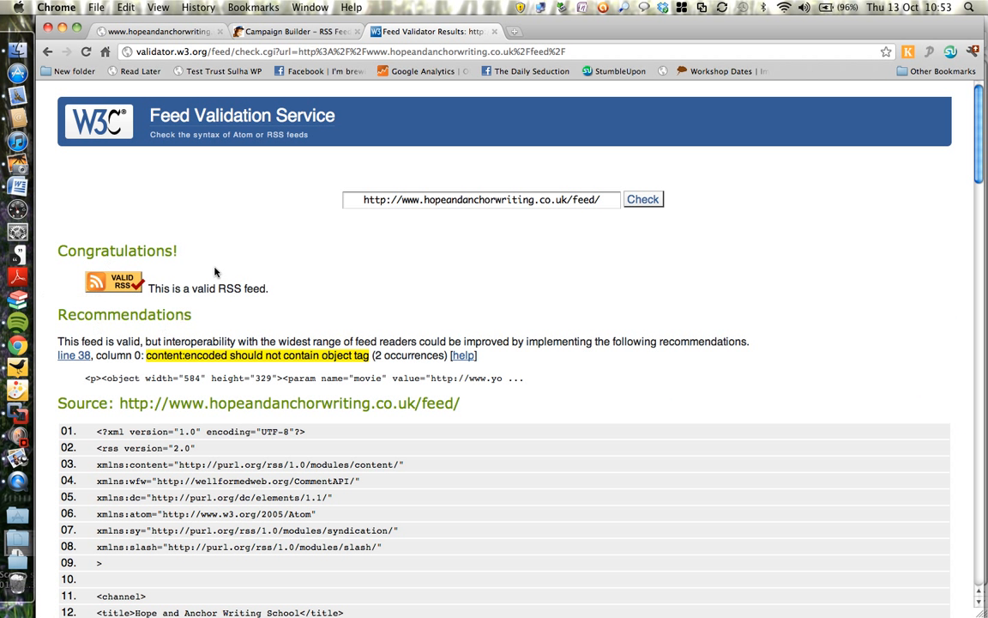
pyautogui.click(283, 30)
pyautogui.click(106, 336)
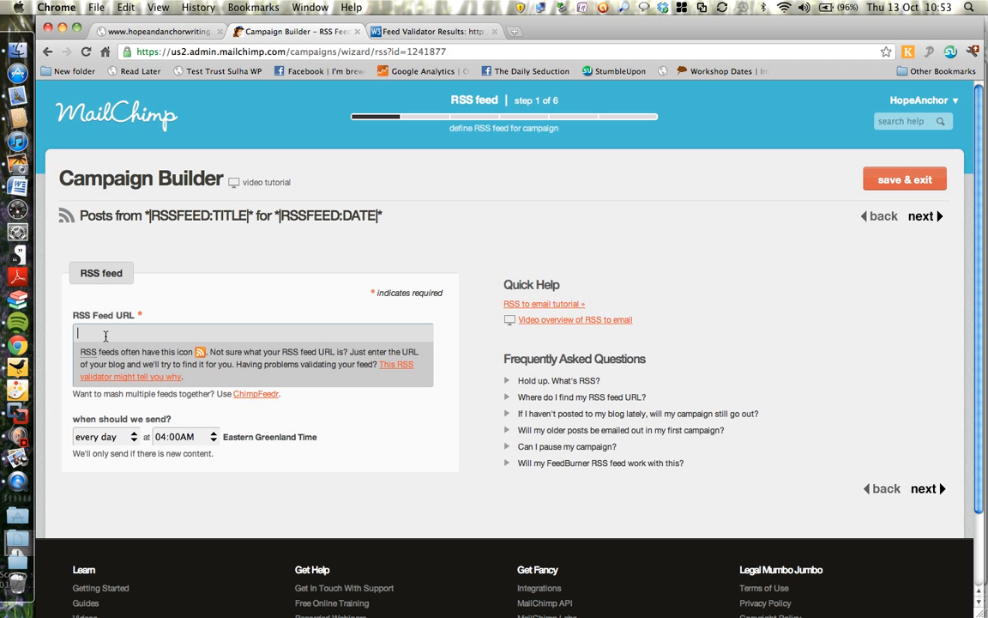
pyautogui.press('super+v')
pyautogui.press('Down')
pyautogui.press('Down')
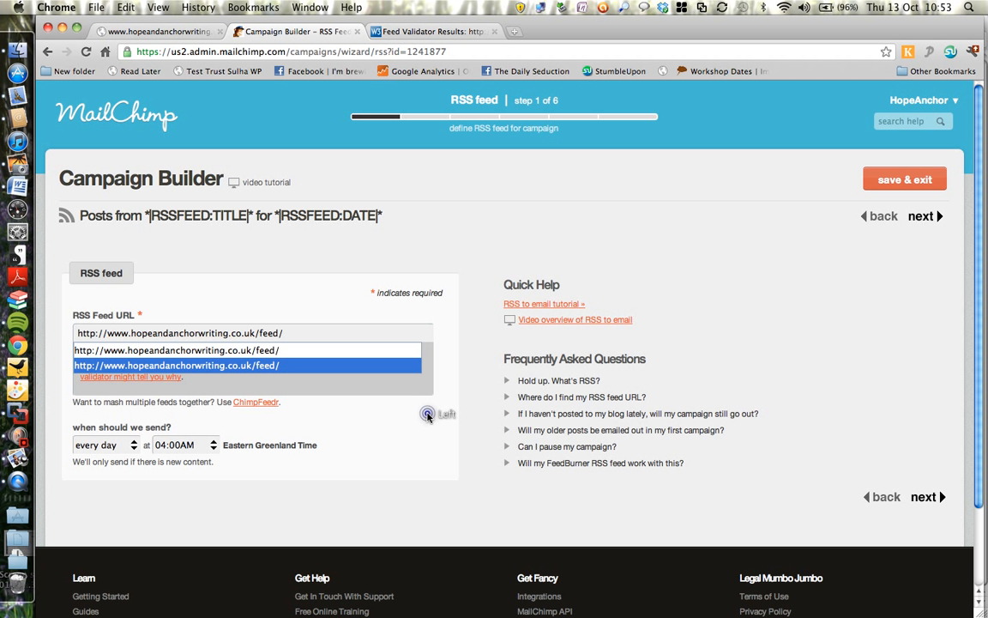
pyautogui.press('Return')
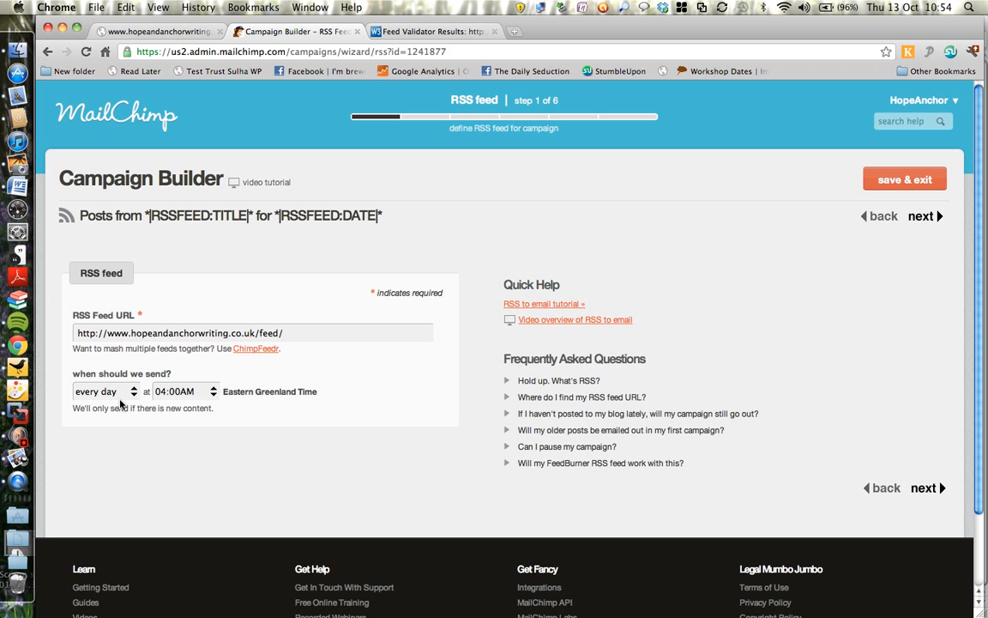
# Schedule the RSS campaign to send every week on Thursday at 04:00PM, and save and exit to the campaigns list
pyautogui.click(75, 391)
pyautogui.click(126, 404)
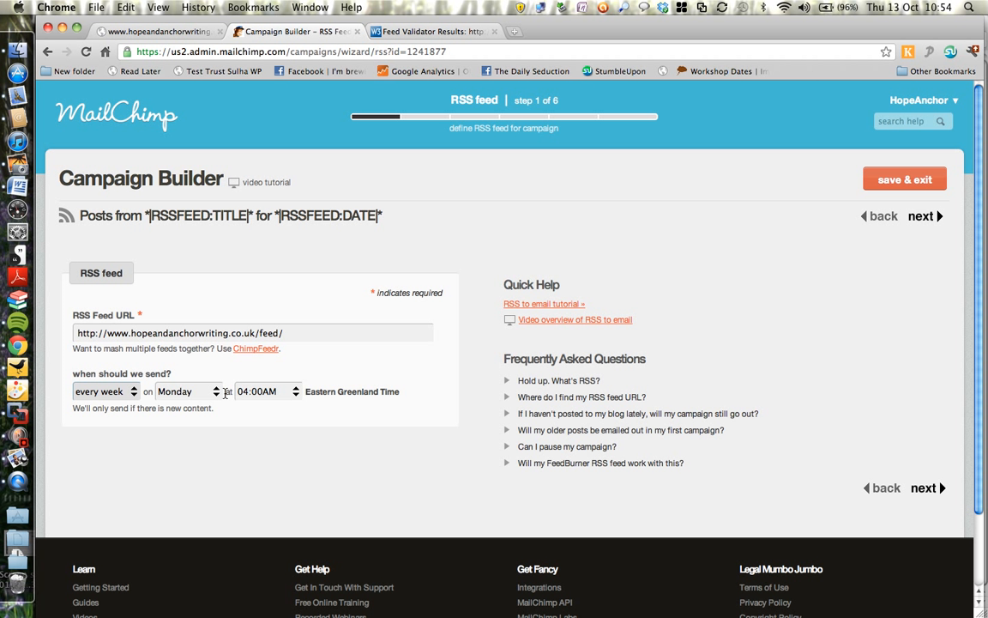
pyautogui.click(216, 392)
pyautogui.click(209, 427)
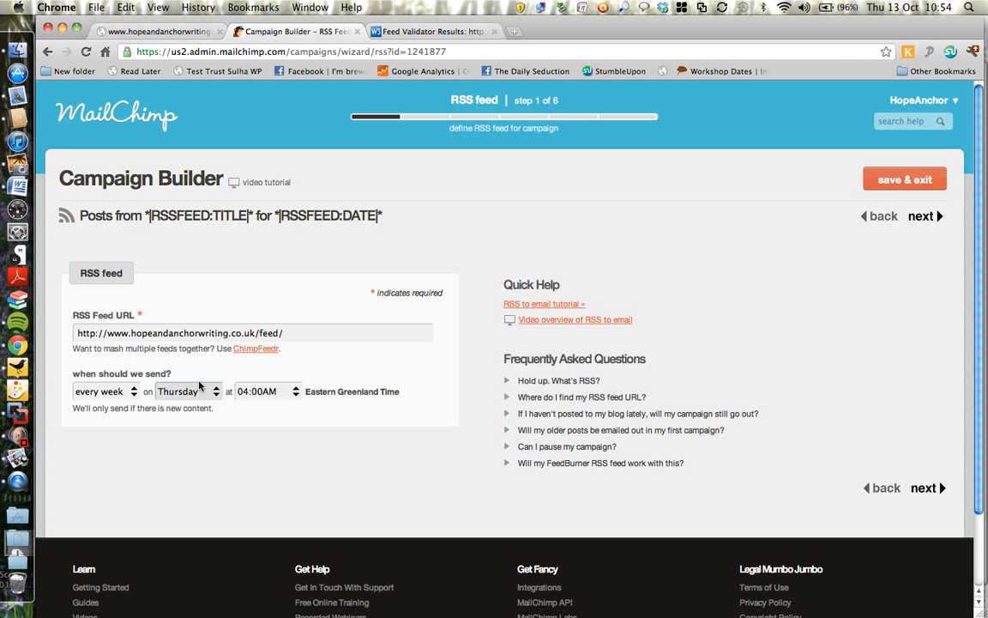
pyautogui.click(296, 391)
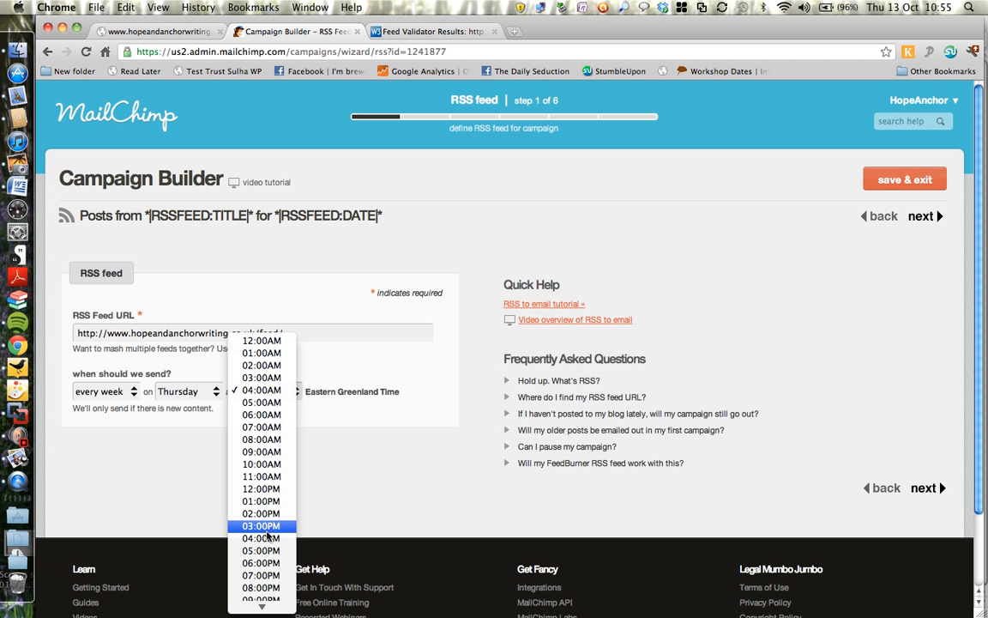
pyautogui.click(266, 538)
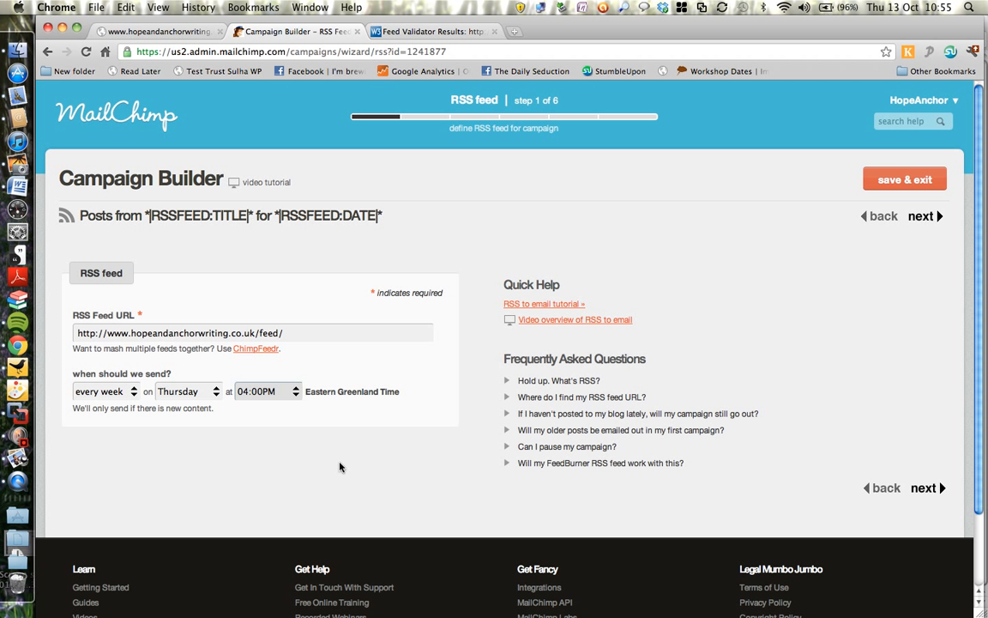
pyautogui.click(912, 175)
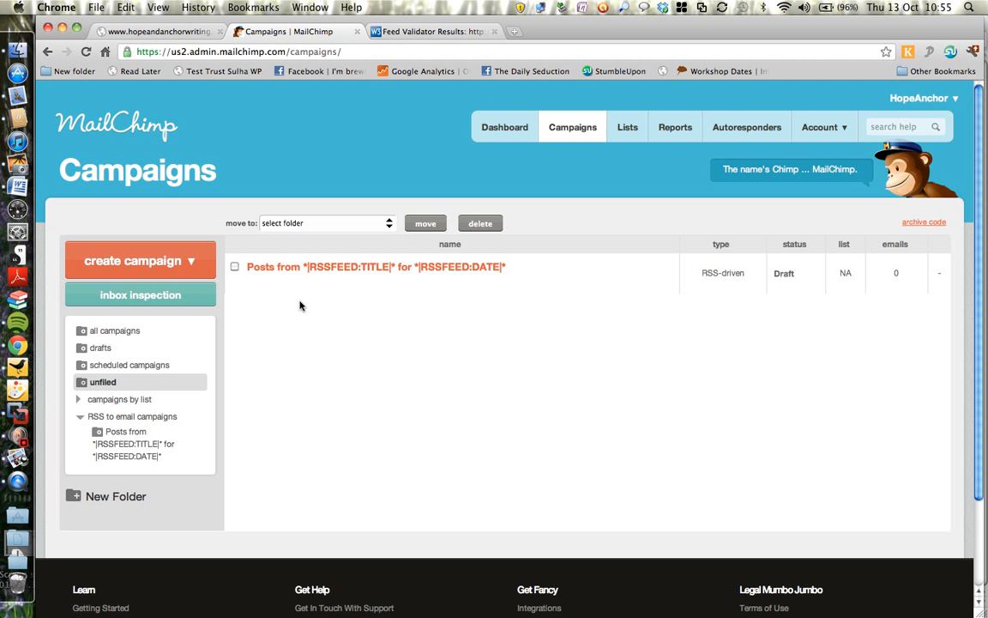
pyautogui.moveTo(252, 289)
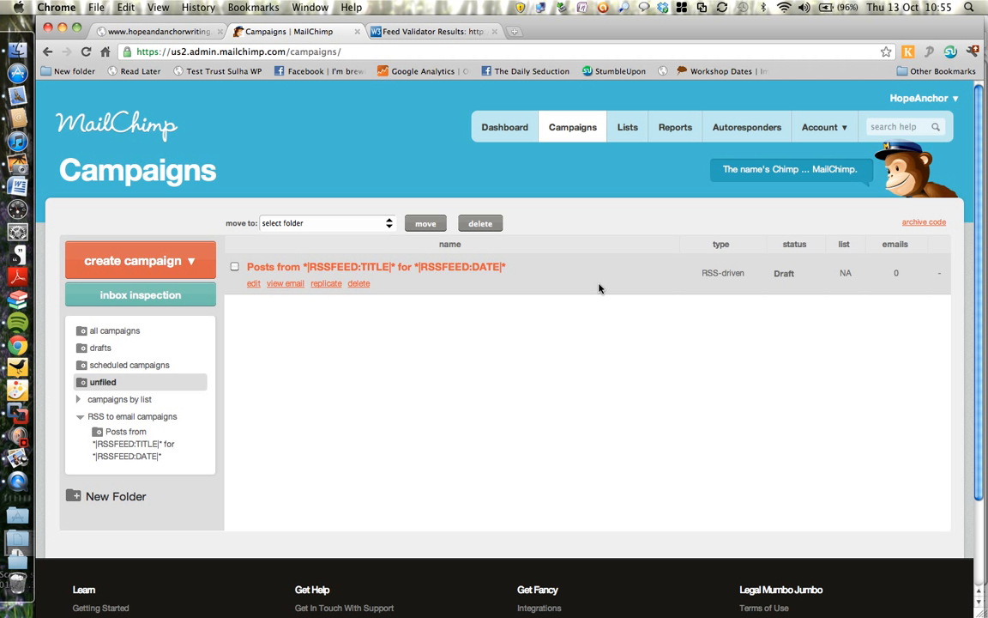